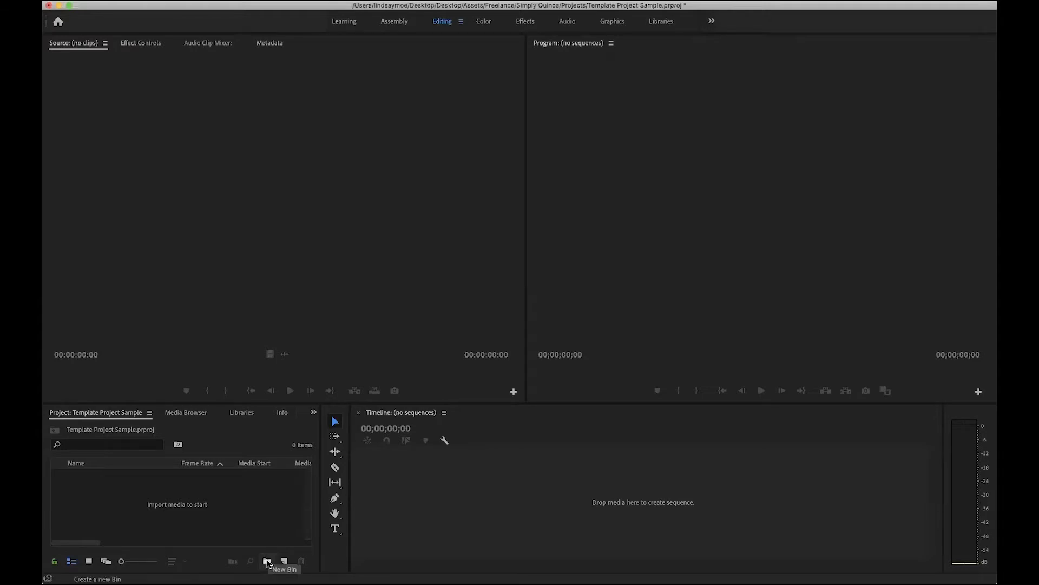
- Create new bins named Footage, Music and Voice Over
left_click(267, 561)
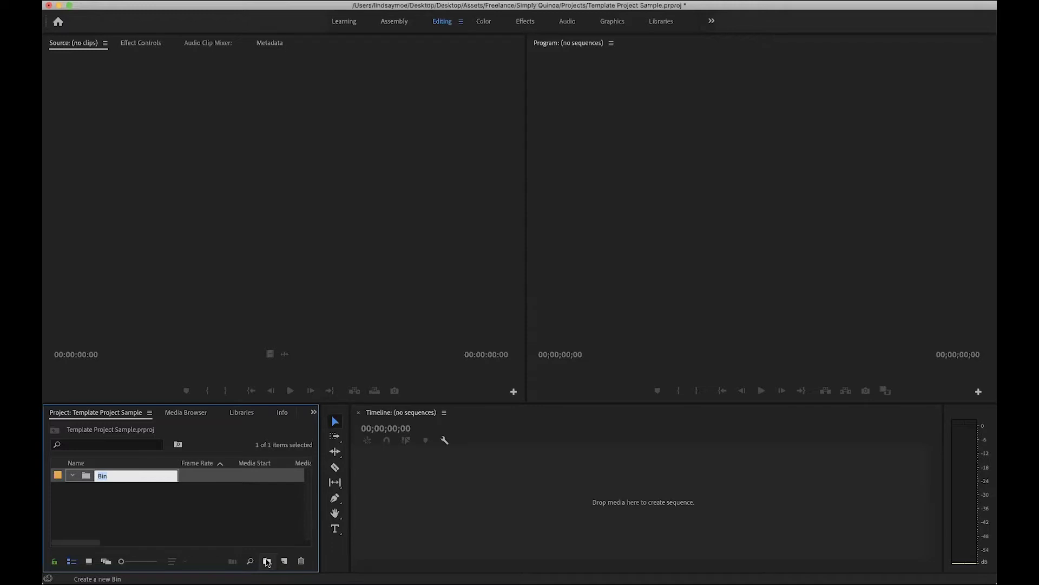
type("Footage")
key("Tab")
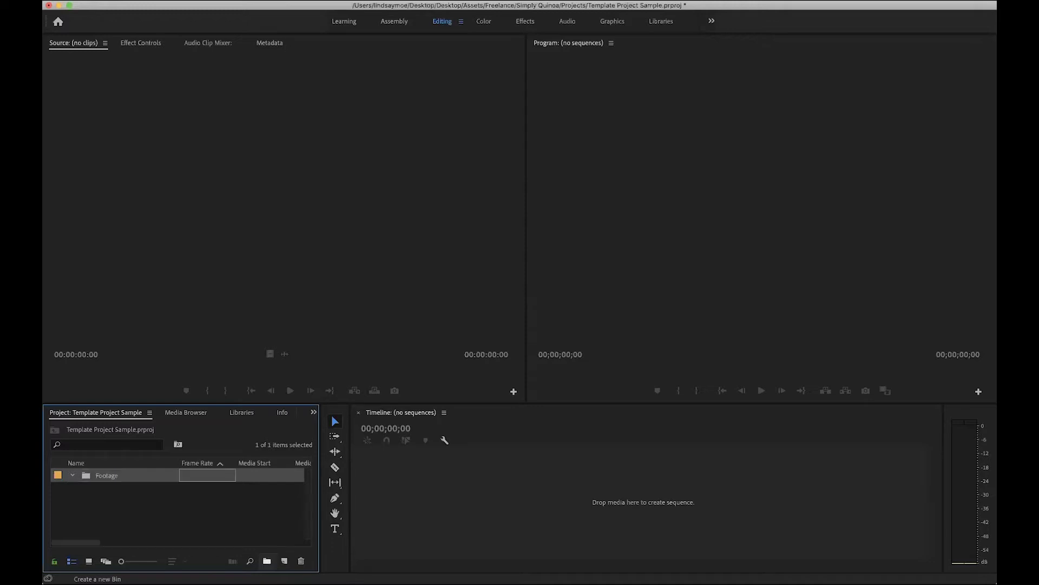
left_click(268, 561)
type("Mu")
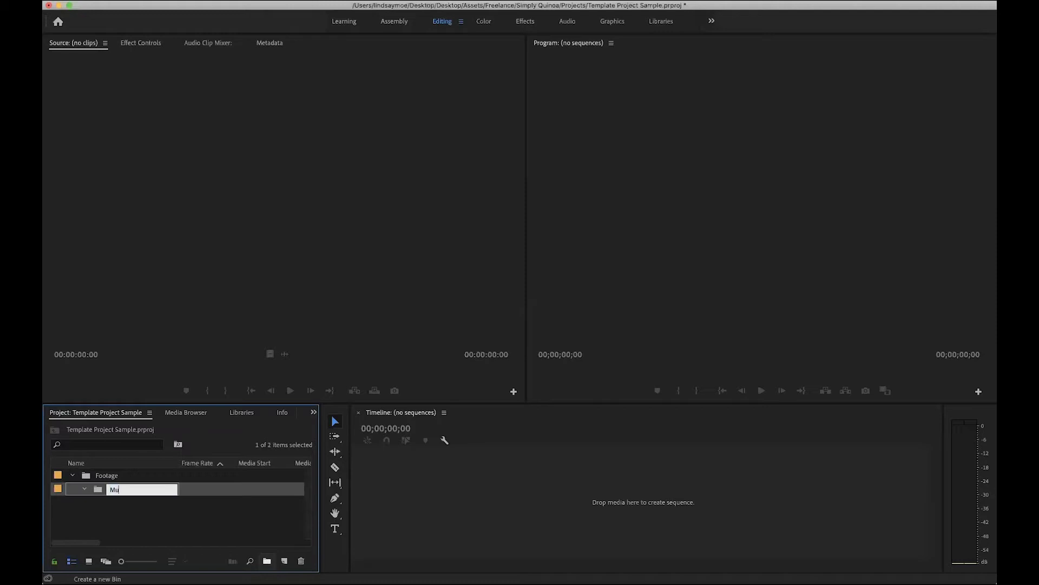
type("sic")
key("Tab")
left_click(267, 561)
type("Voice Over")
key("Return")
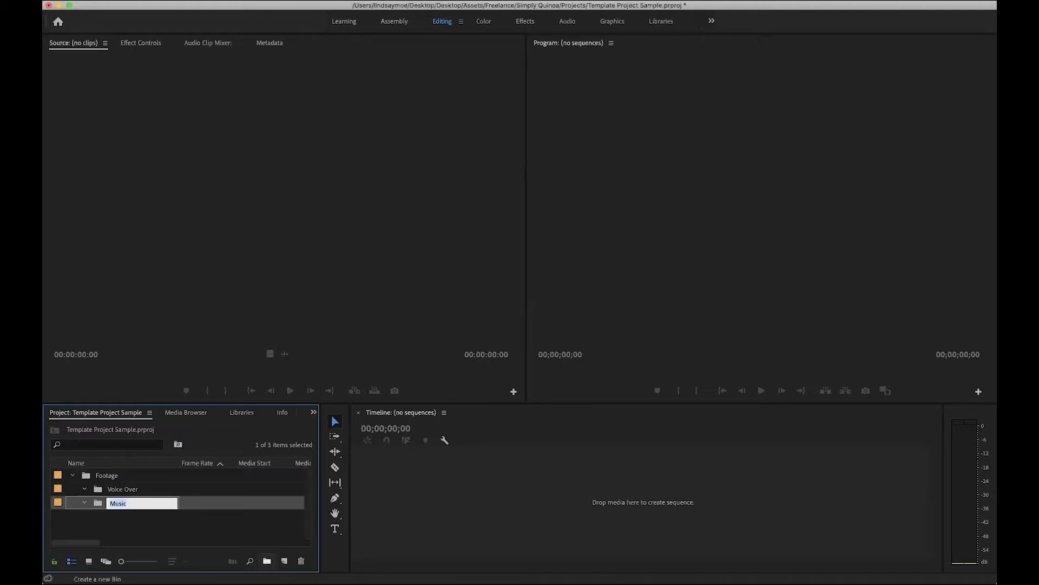
- Add two more bins named Graphics and Sequences
left_click(267, 561)
type("Graphics")
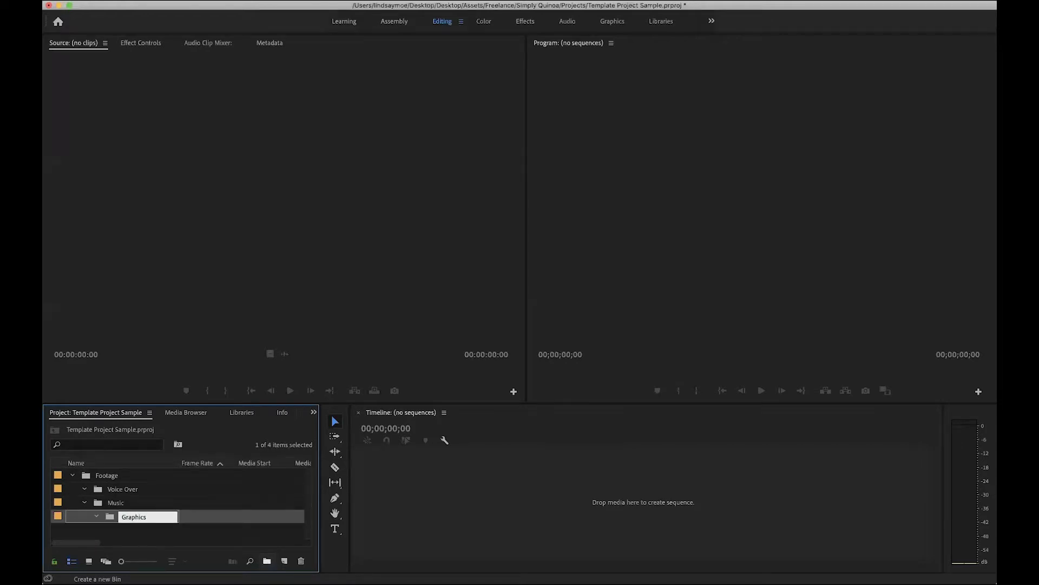
key("Tab")
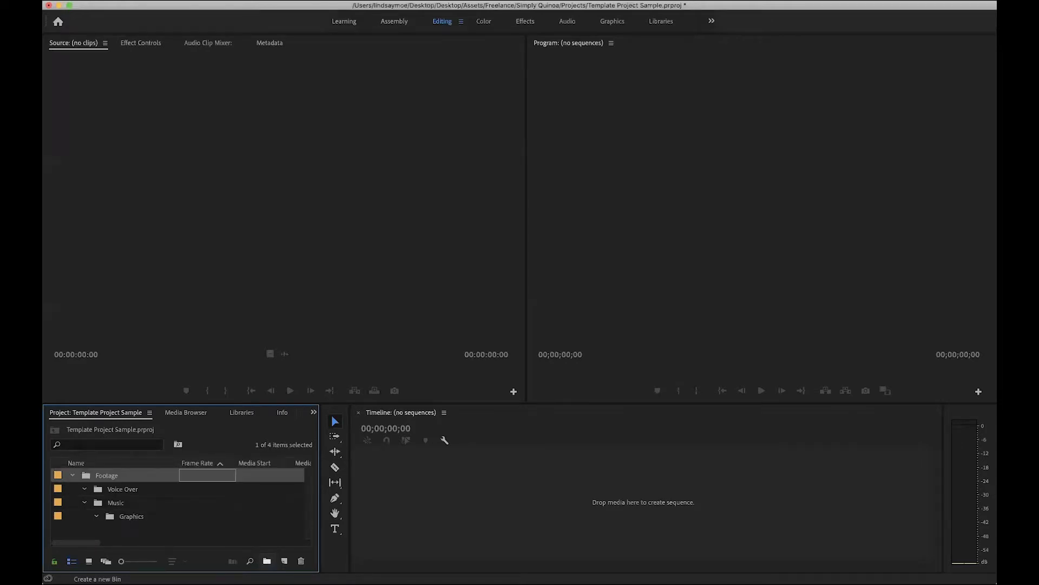
left_click(267, 561)
type("Sequences")
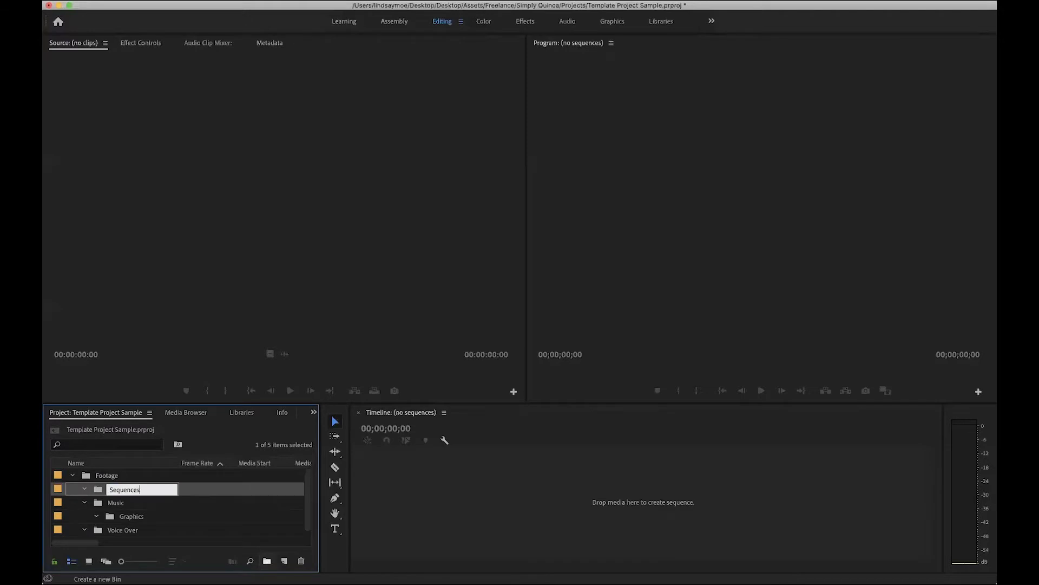
key("Tab")
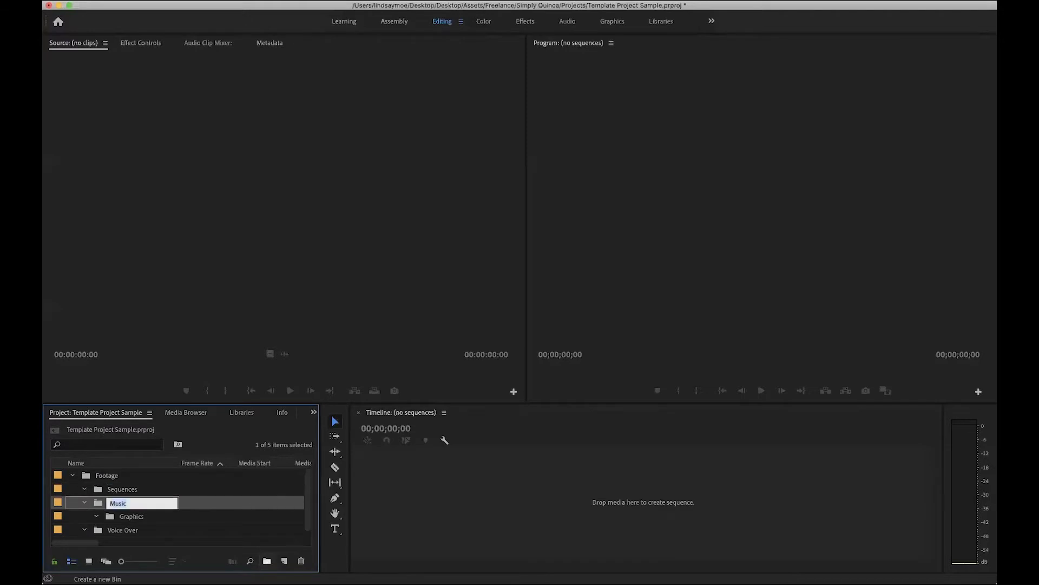
- Move the Sequences and Voice Over bins out of Footage to the top level
left_click(99, 490)
left_click_drag(98, 489, 59, 503)
left_click(55, 488)
left_click(86, 508)
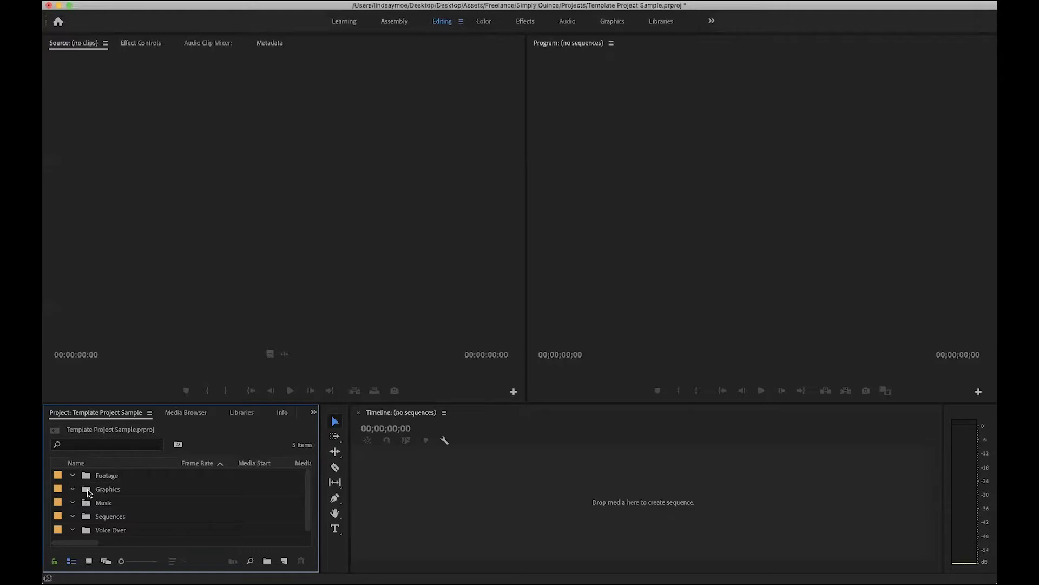
- Import color_logo.png into the Graphics bin, then select the Sequences bin
left_click(88, 491)
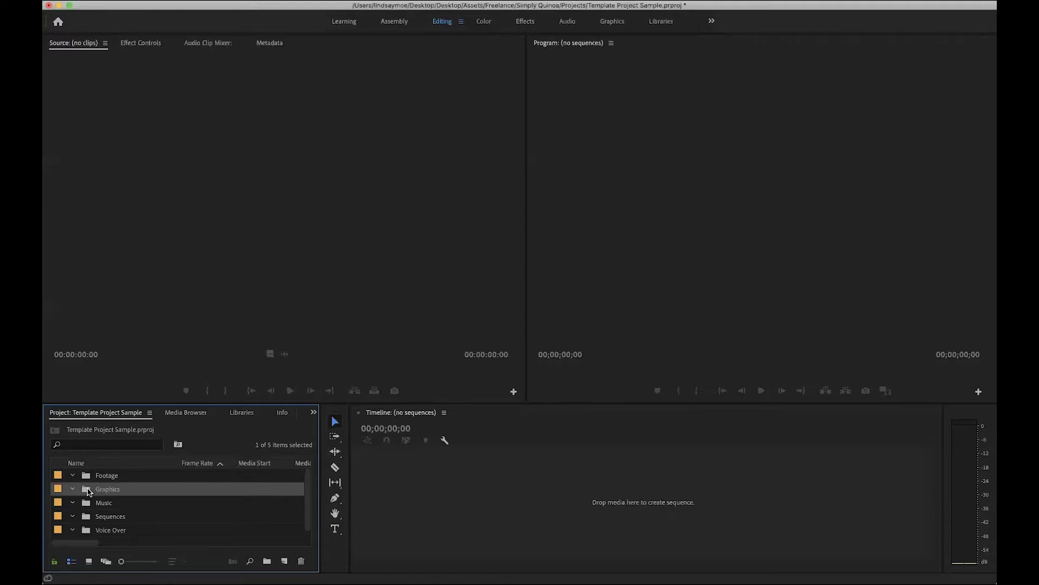
key("super+i")
left_click(712, 325)
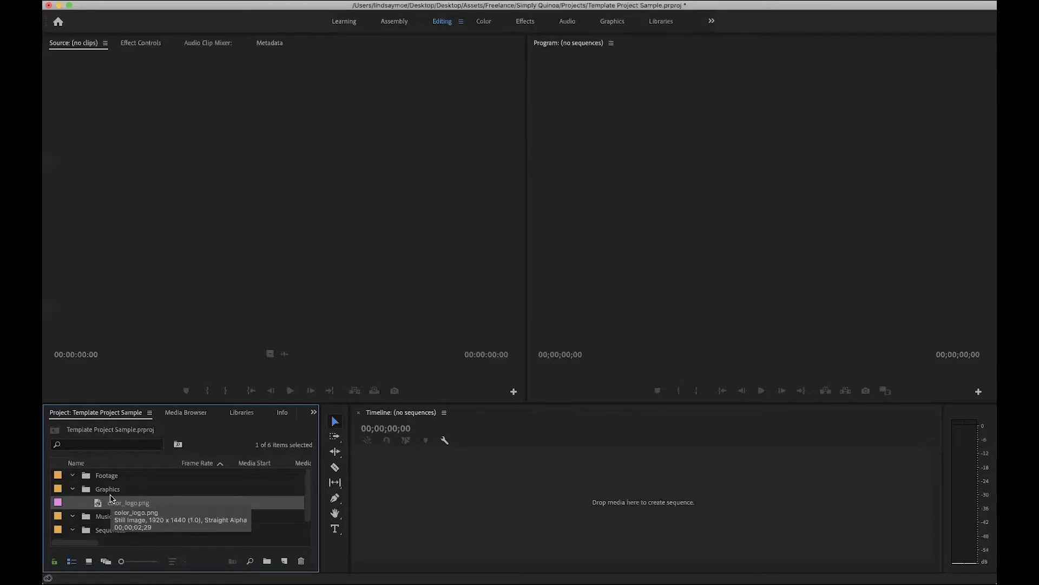
left_click(88, 531)
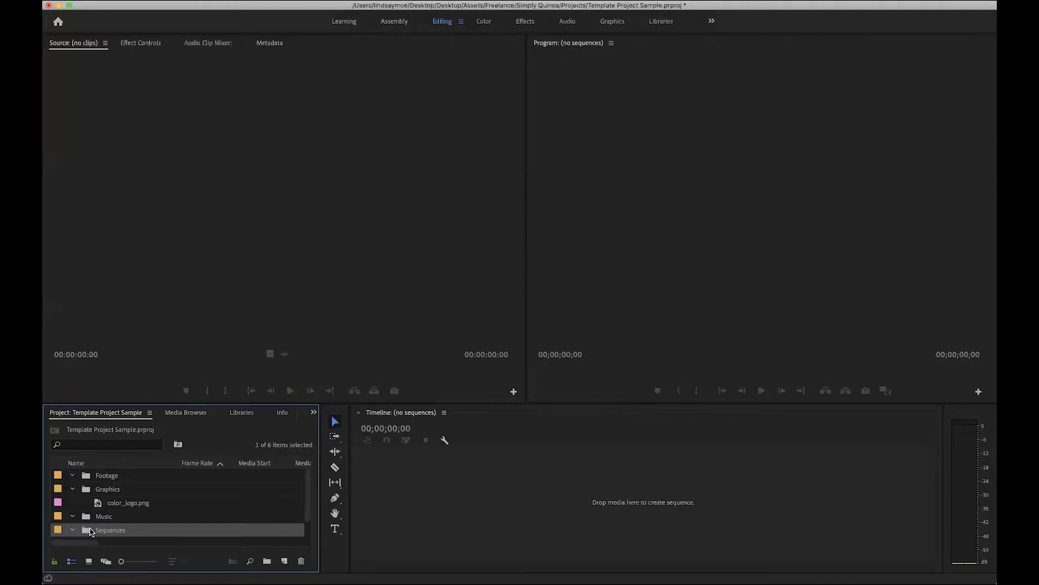
left_click(142, 0)
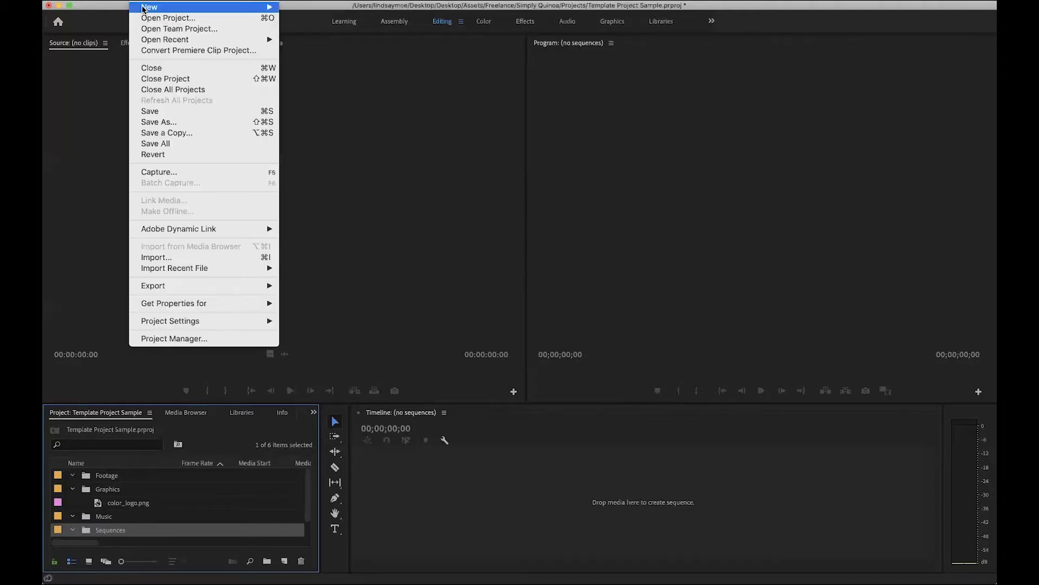
- Create a sequence named Wild Flour Template 16:9 with the ARRI 1080p 29.97 preset
mouse_move(182, 12)
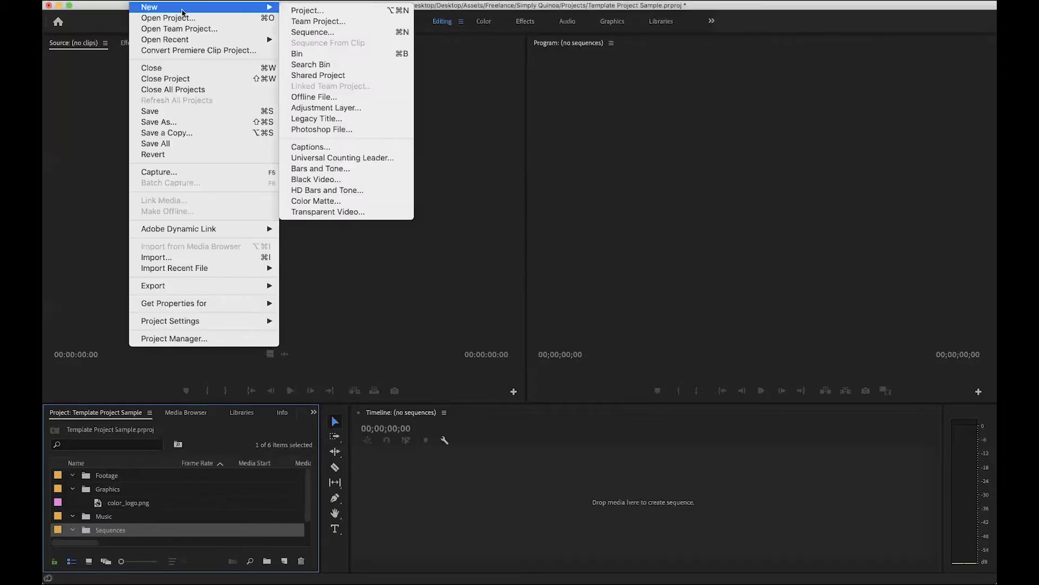
left_click(320, 33)
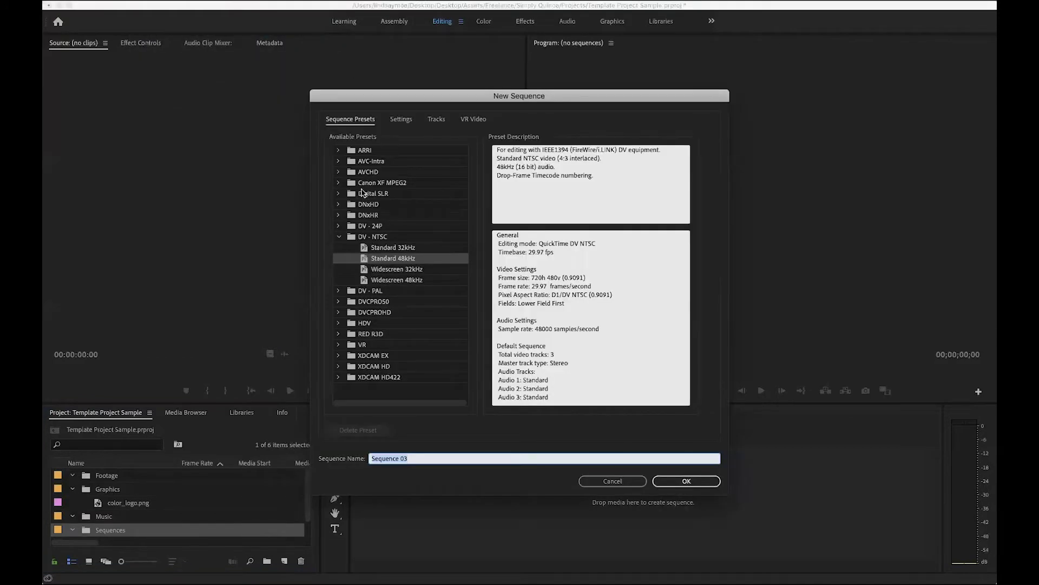
left_click(340, 151)
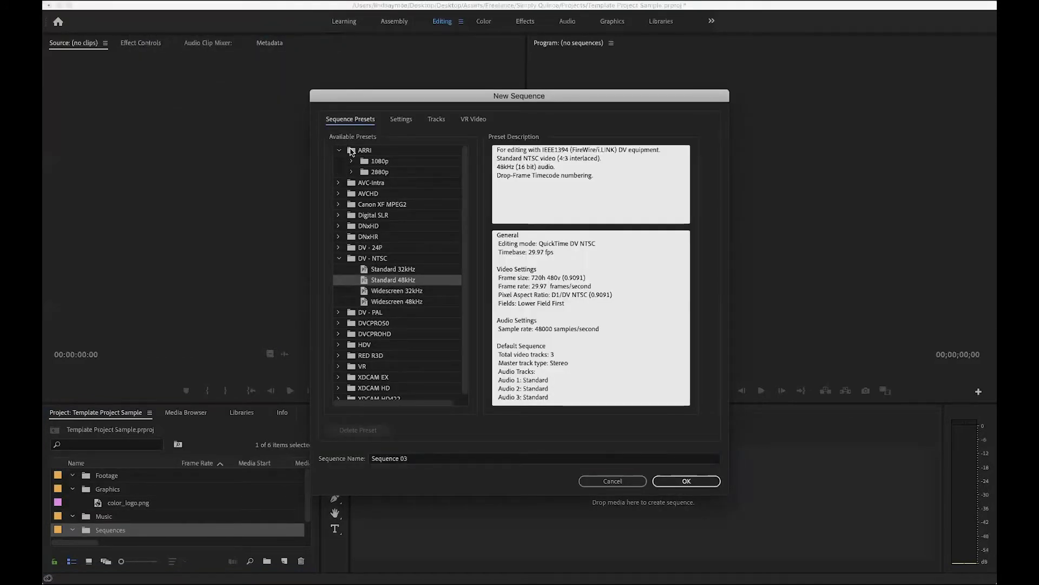
left_click(351, 151)
left_click(383, 162)
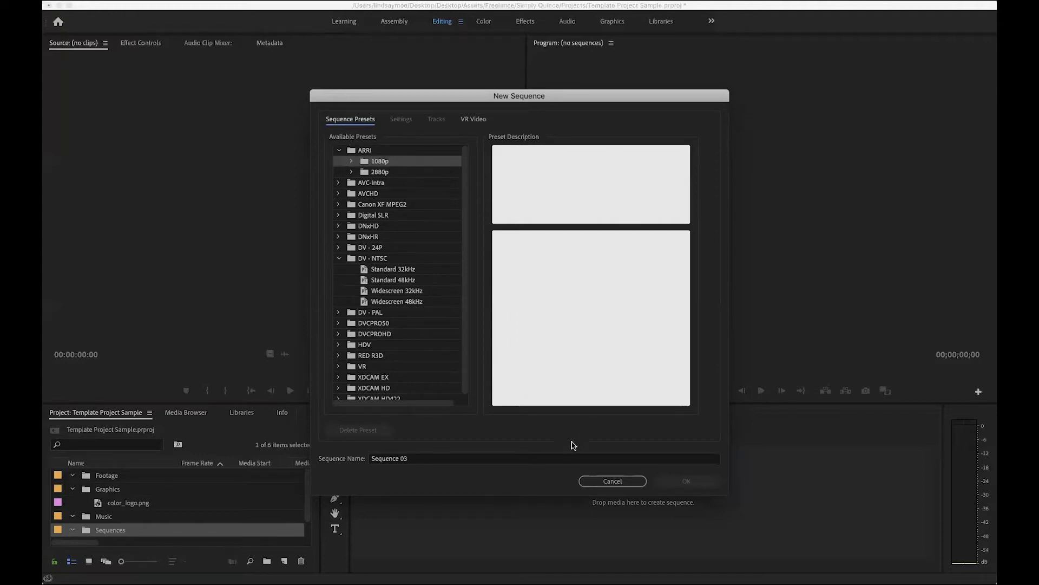
left_click(454, 459)
triple_click(454, 459)
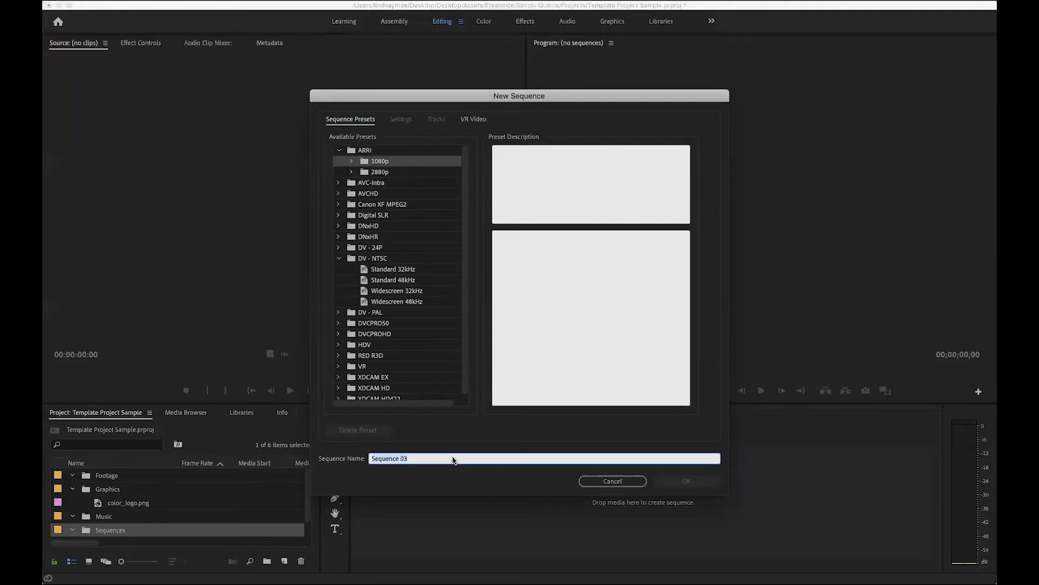
type("Wild Flour ")
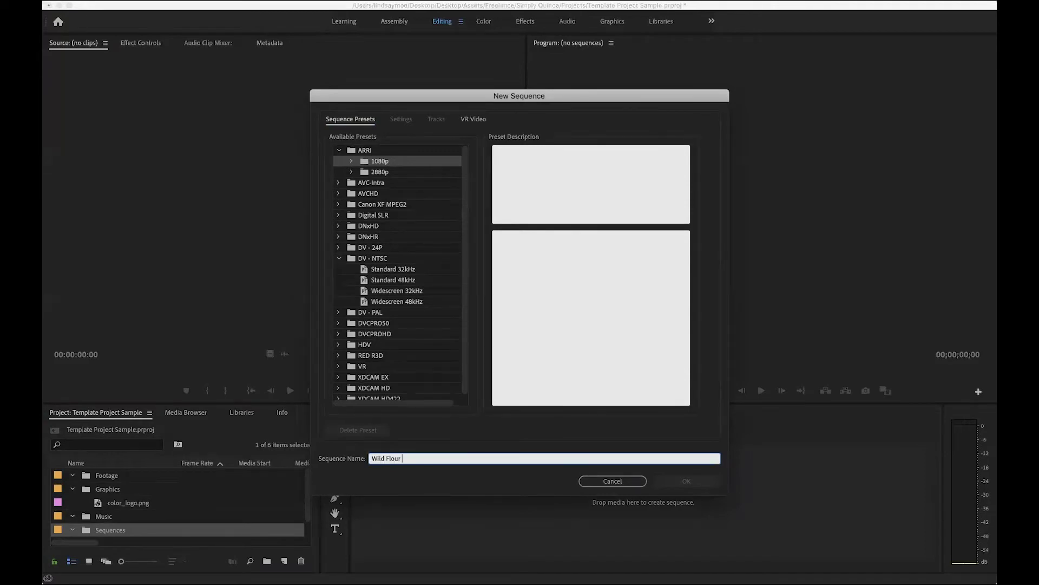
type("Template 16:9")
double_click(395, 162)
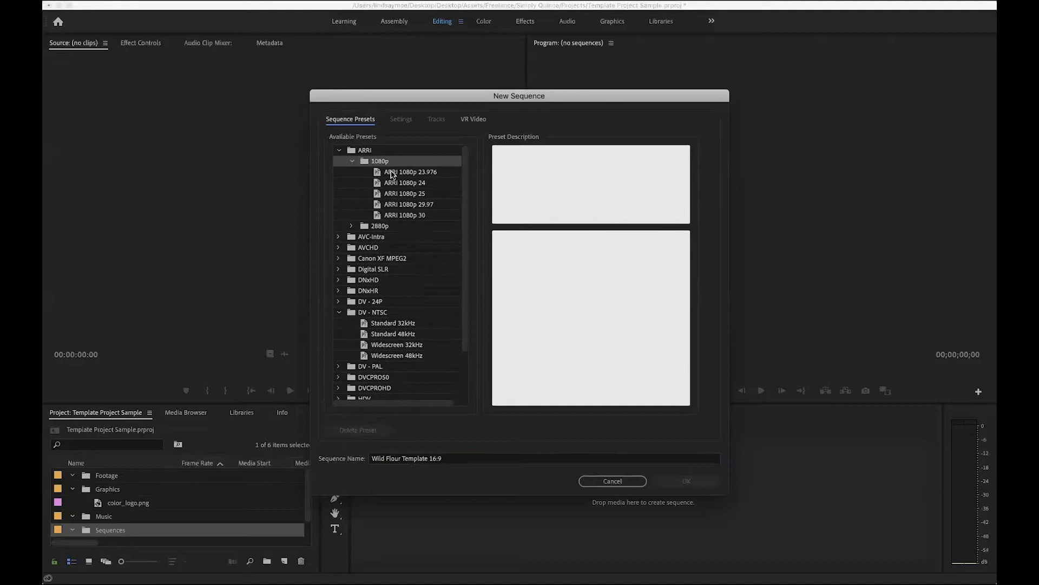
left_click(378, 205)
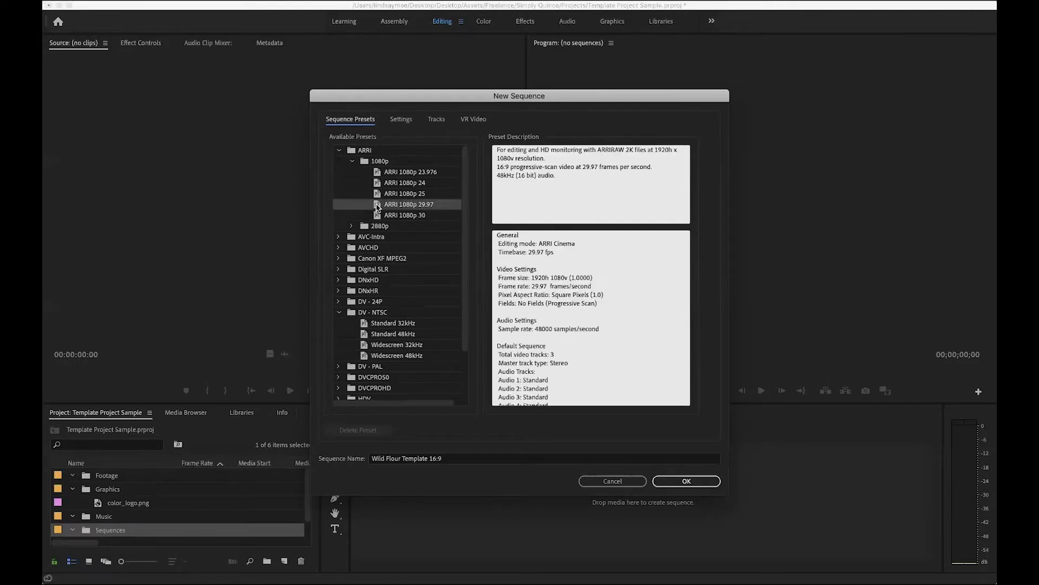
left_click(685, 481)
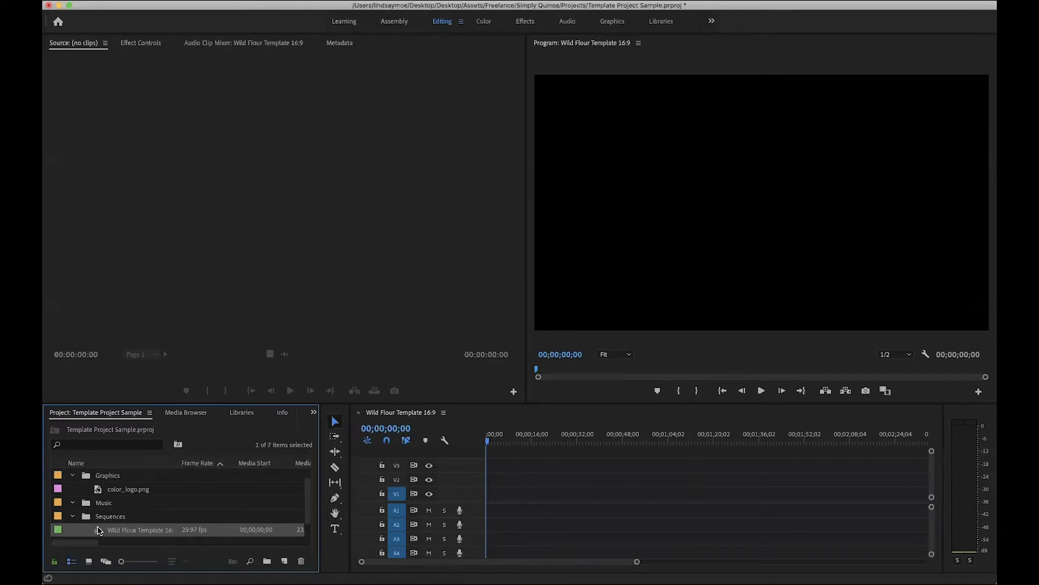
- Duplicate the 16:9 sequence and rename the copy Wild Flour Template Square
left_click(163, 0)
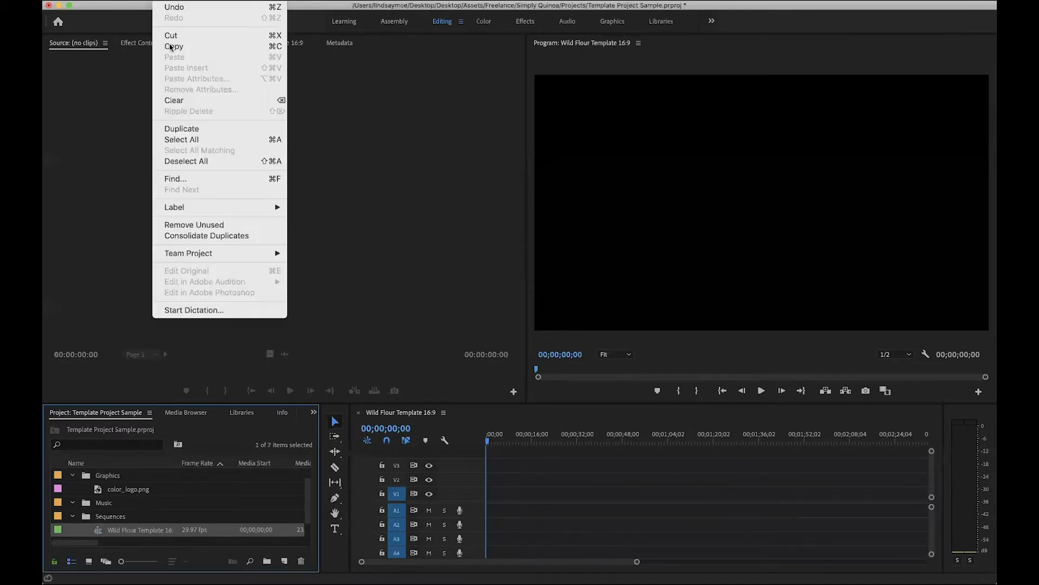
left_click(173, 131)
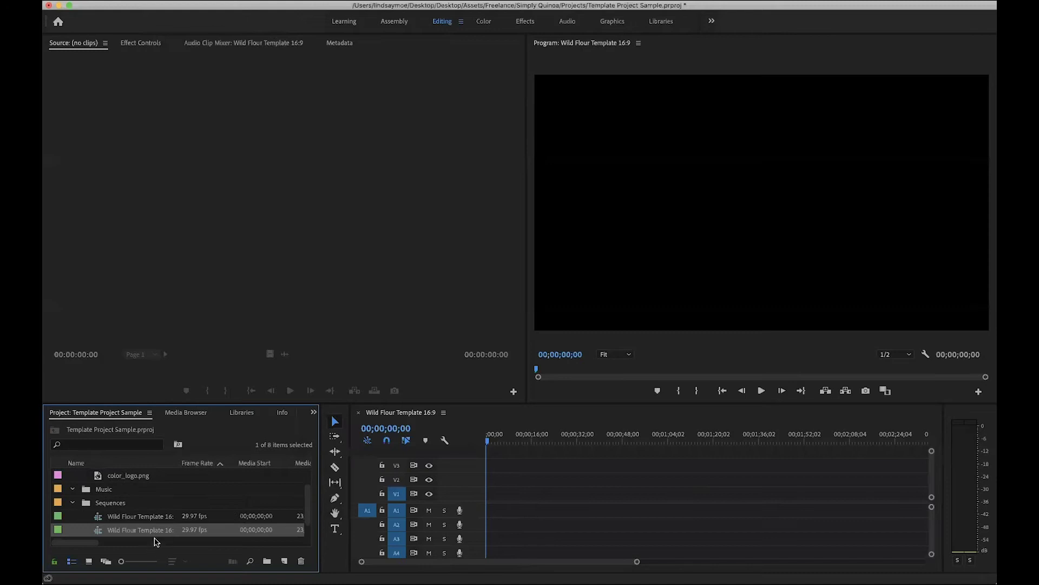
left_click(156, 531)
key("End")
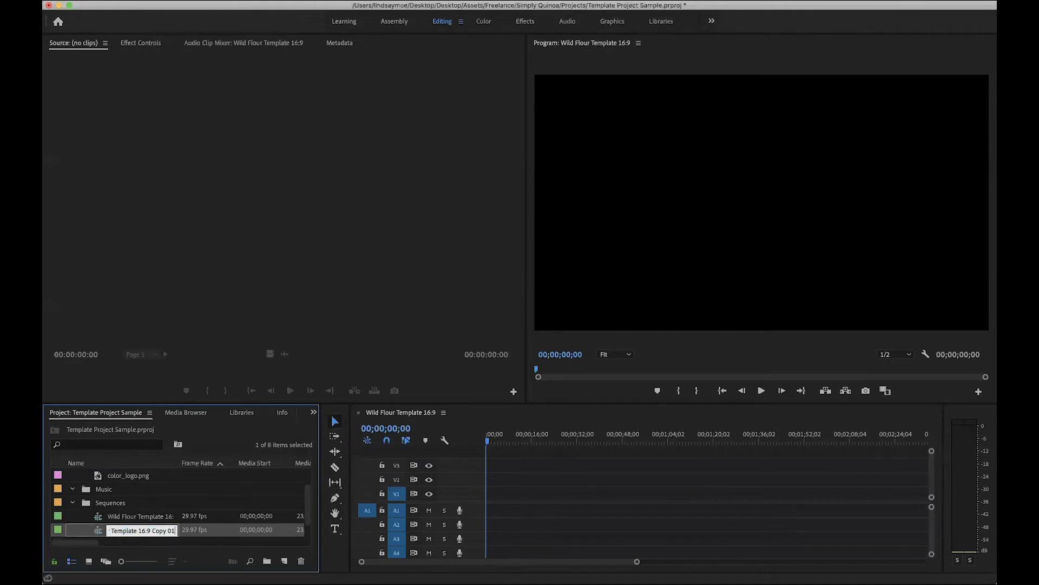
key("BackSpace")
key("BackSpace")
type("Square")
key("Return")
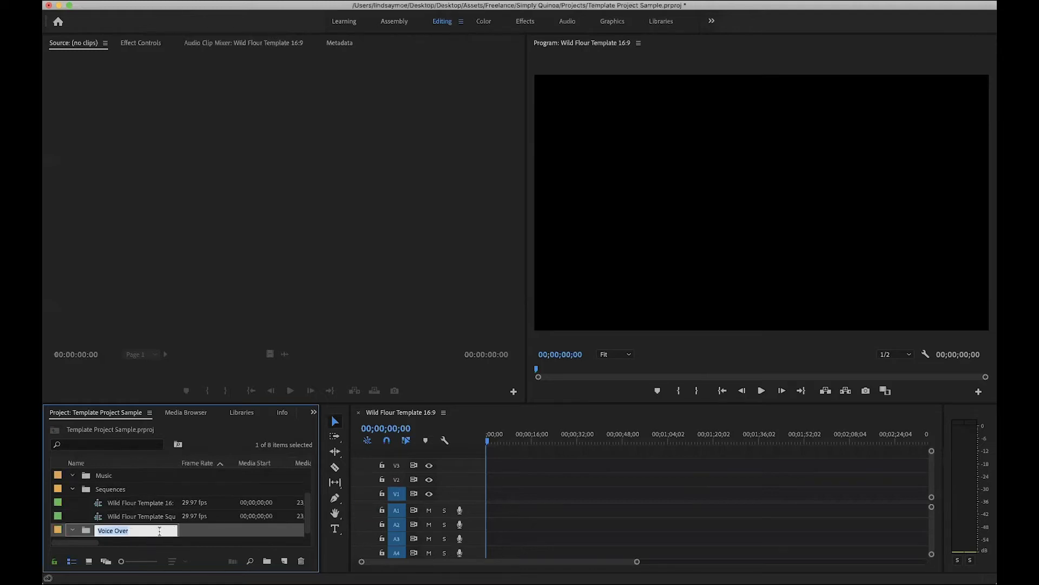
- Change the frame width of the Square sequence in Sequence Settings
scroll(100, 517, "down", 1)
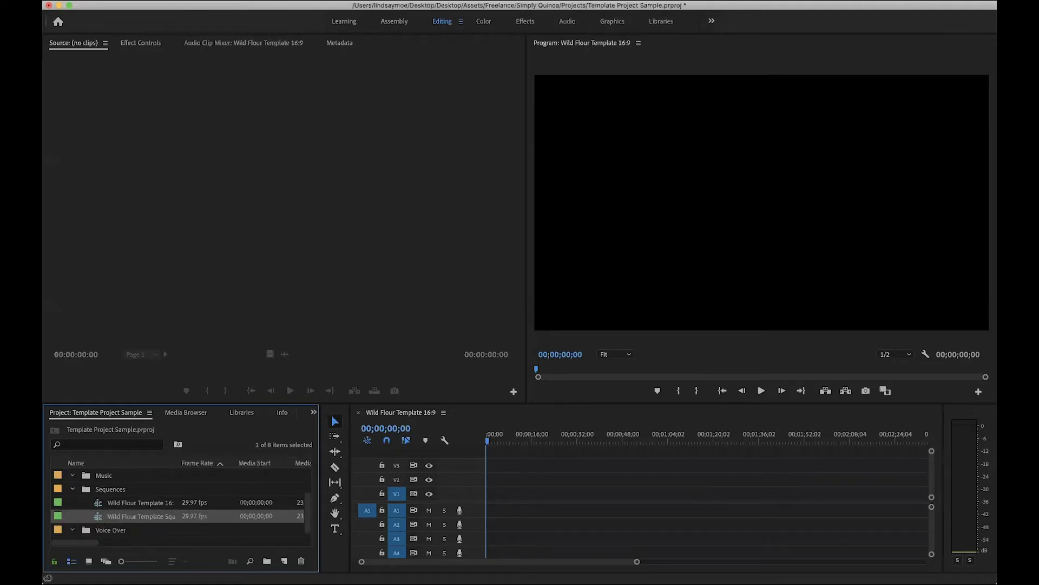
left_click(228, 1)
left_click(230, 8)
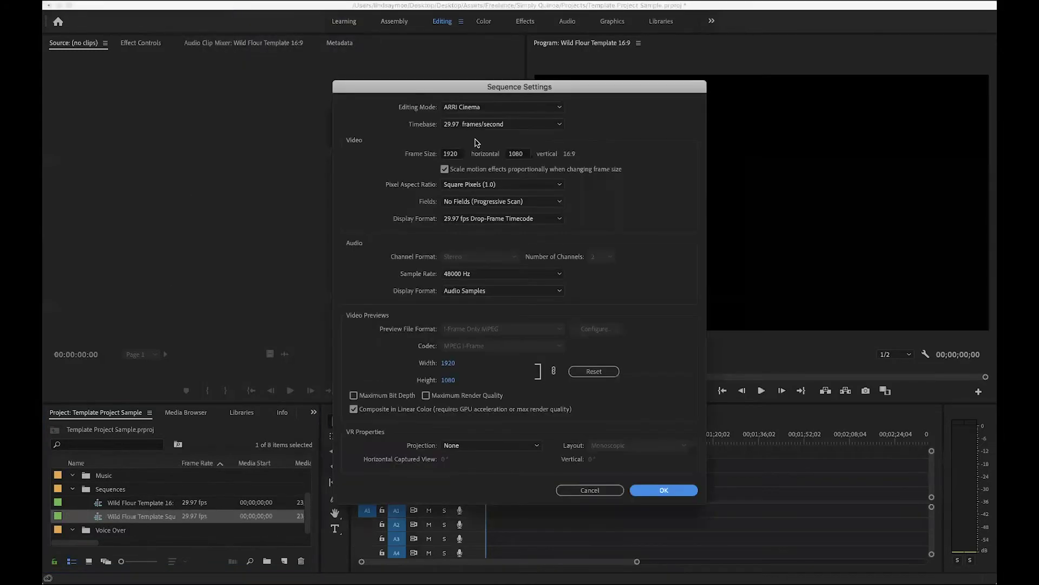
left_click(453, 155)
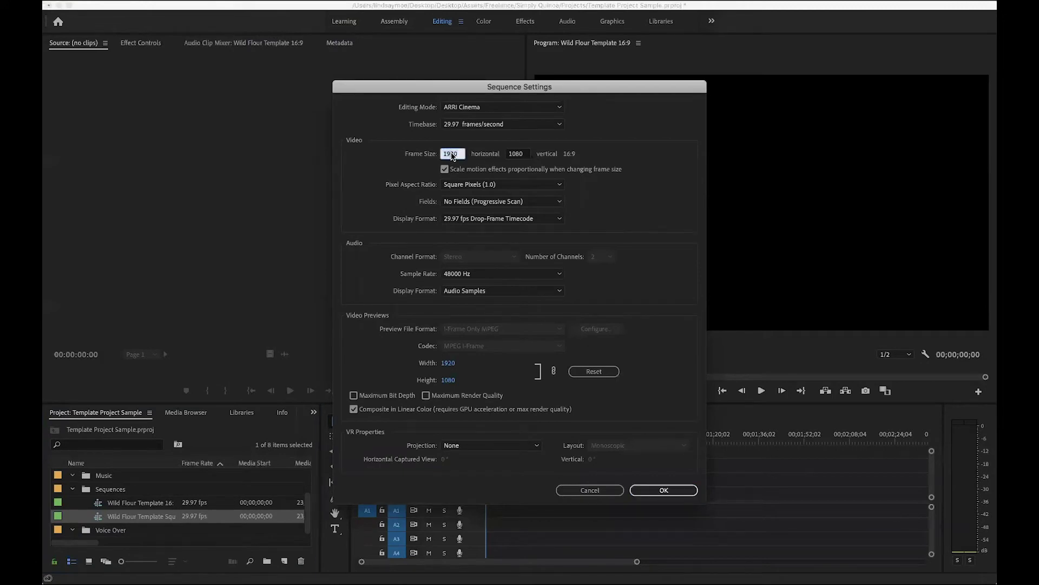
type("10")
left_click(669, 494)
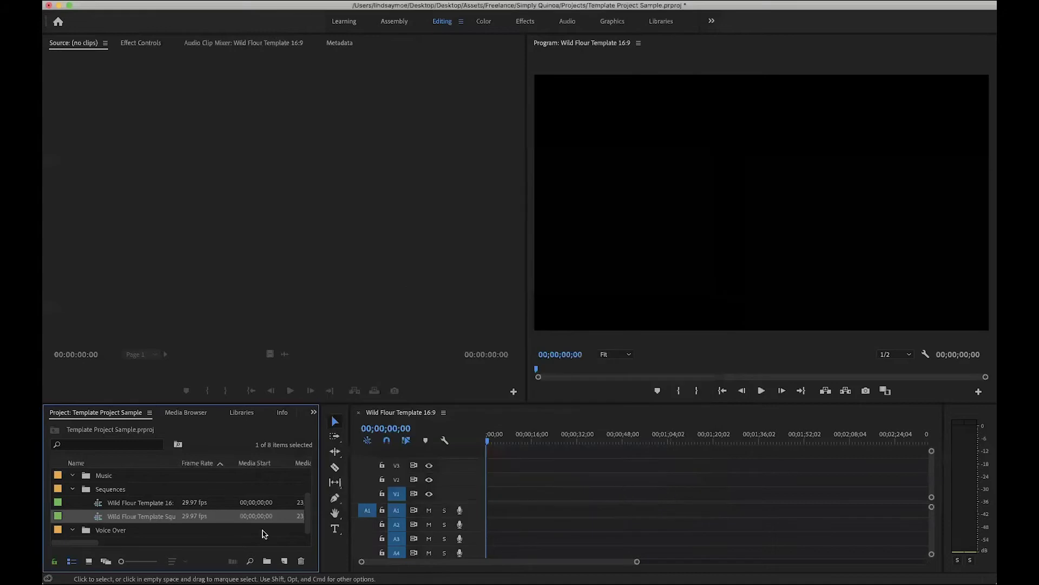
left_click(86, 491)
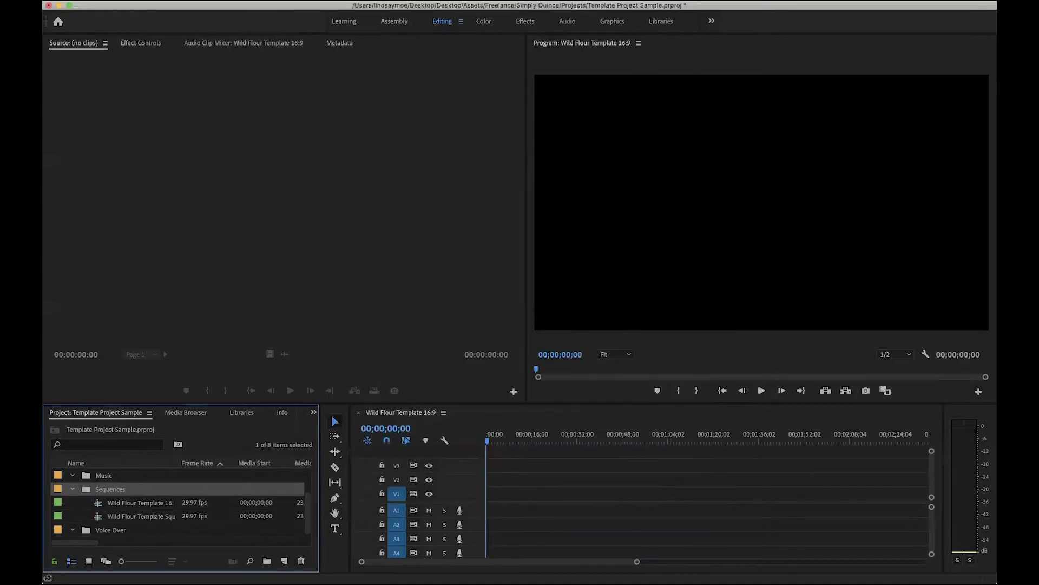
- Duplicate the square sequence and rename the copy Wild Flour Template Tall Video Pin
left_click(101, 518)
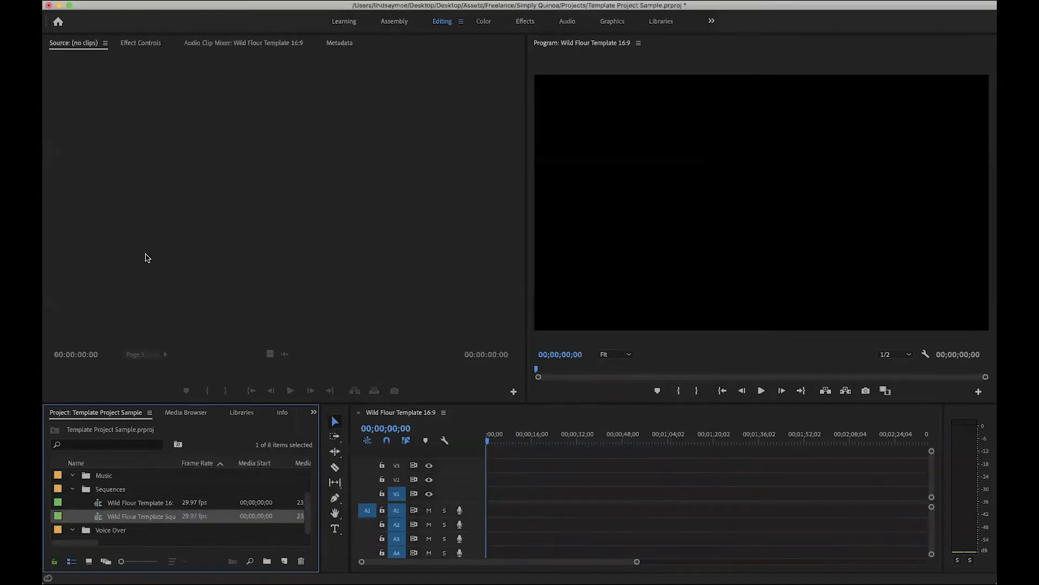
left_click(163, 1)
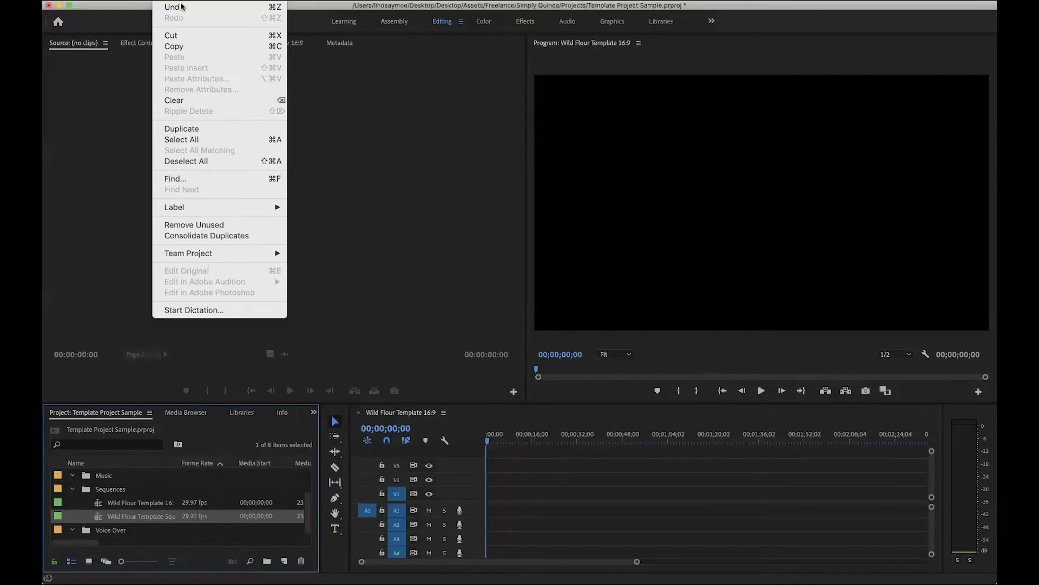
left_click(184, 129)
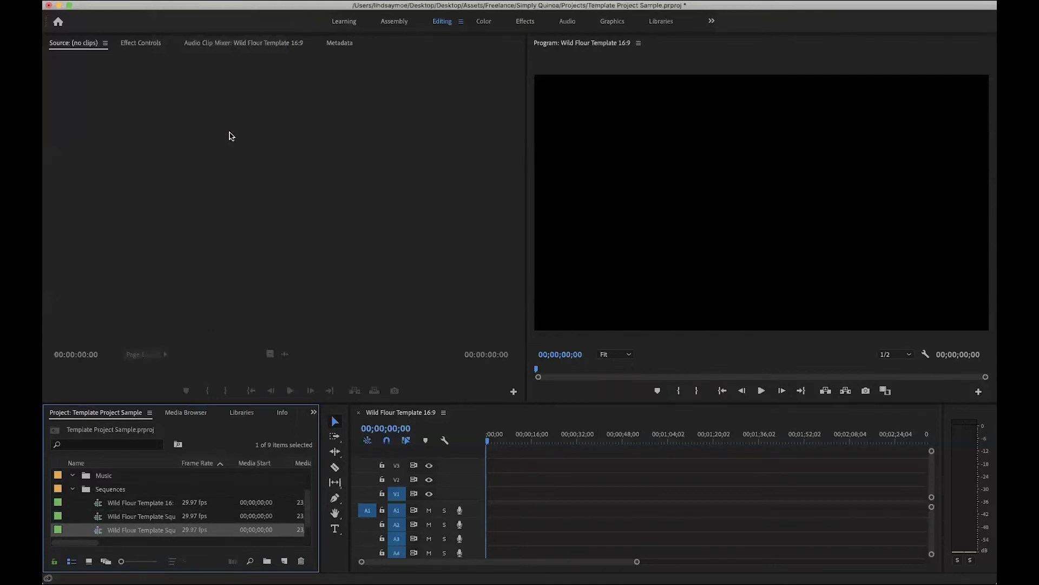
left_click(131, 531)
key("Right")
key("Right")
key("Right")
key("Right")
key("Right")
key("Right")
key("Right")
key("Right")
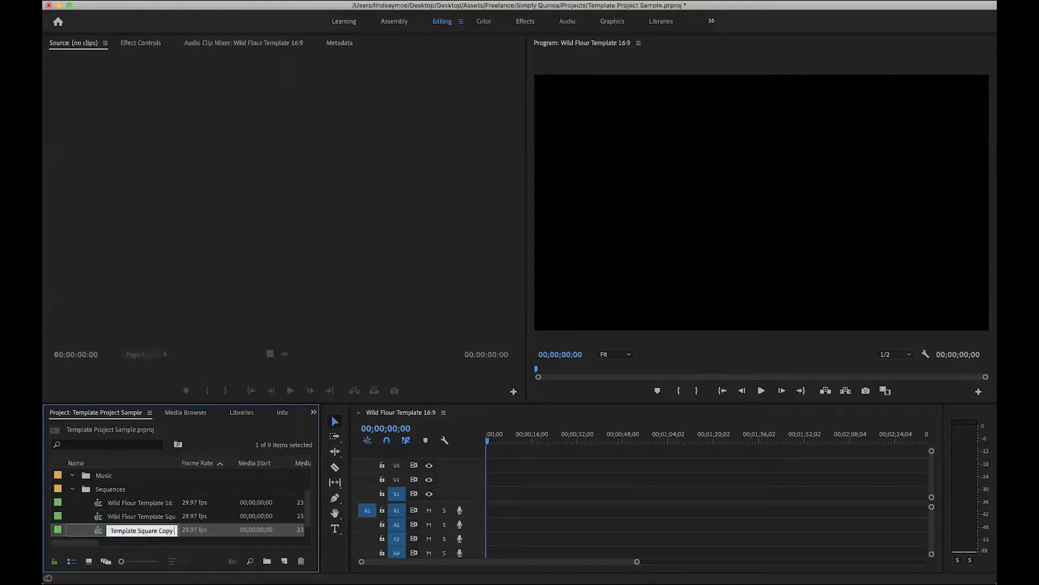
key("BackSpace")
key("BackSpace")
key("BackSpace")
key("BackSpace")
key("BackSpace")
key("BackSpace")
key("BackSpace")
key("BackSpace")
key("BackSpace")
key("BackSpace")
key("BackSpace")
type("Tall Video Pin")
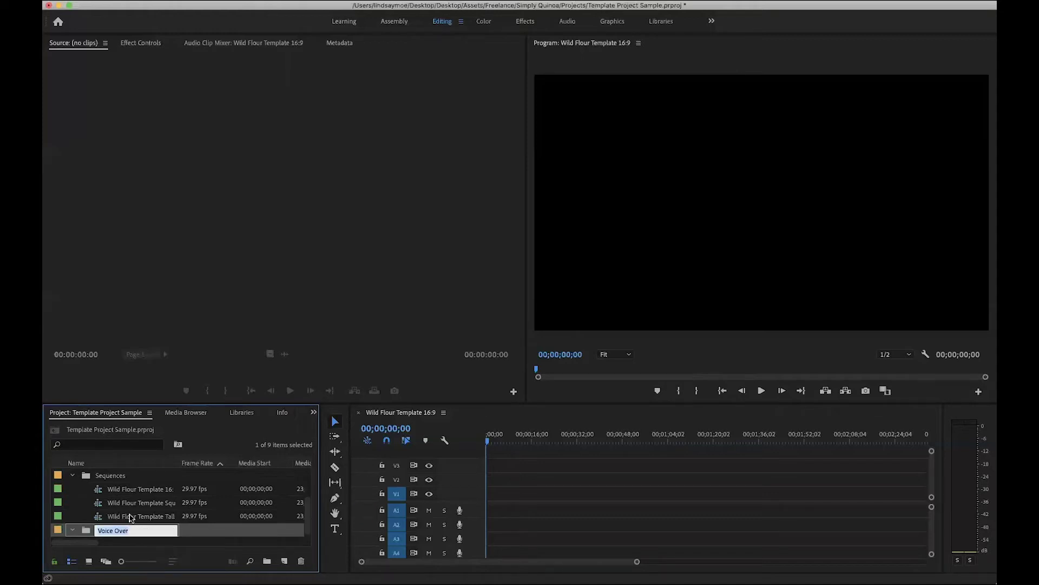
key("Return")
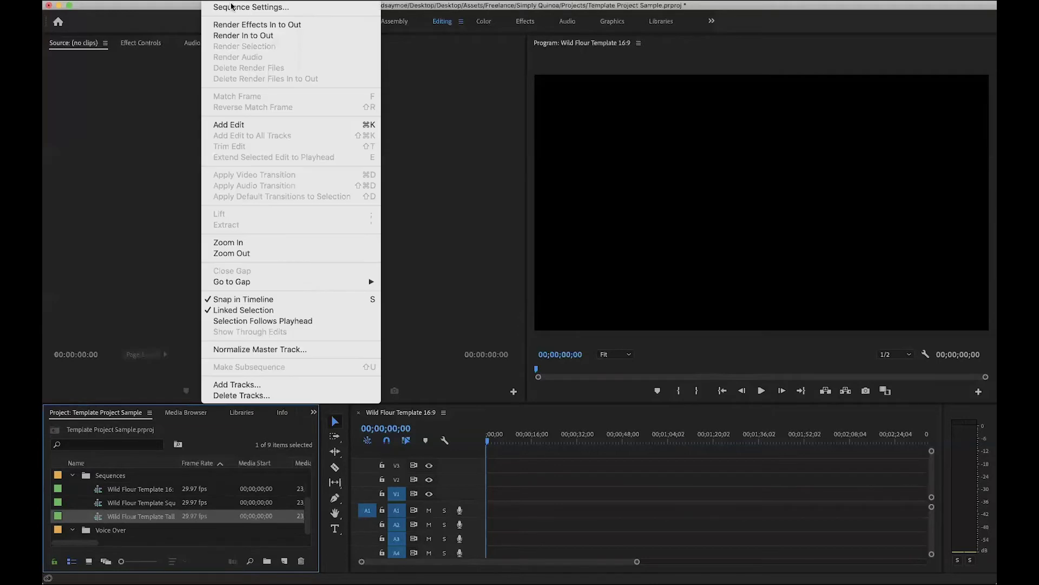
- Set the Tall Video Pin sequence's frame size to 1080 x 1920
left_click(231, 6)
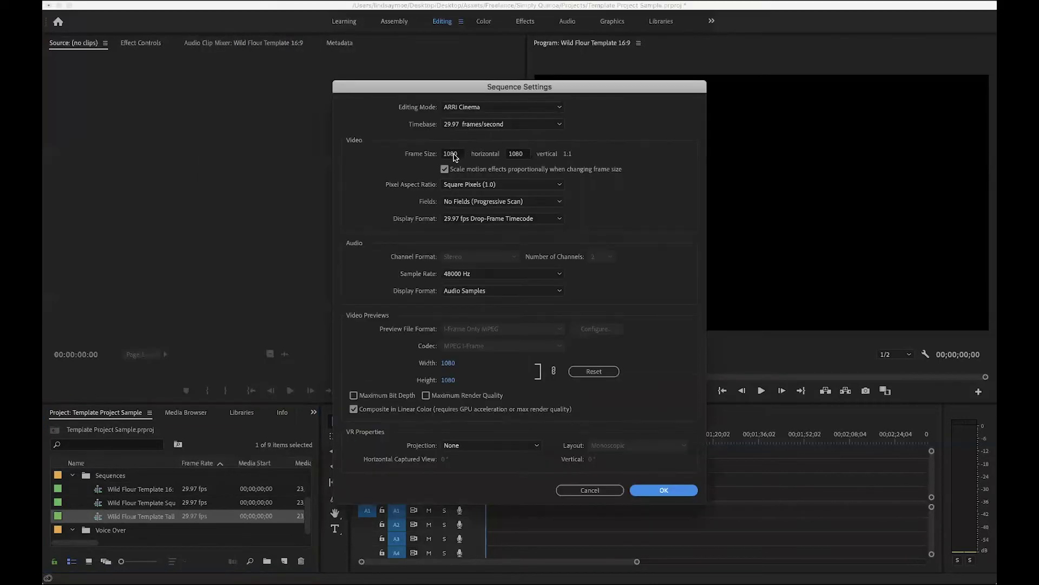
left_click(517, 153)
type("1920")
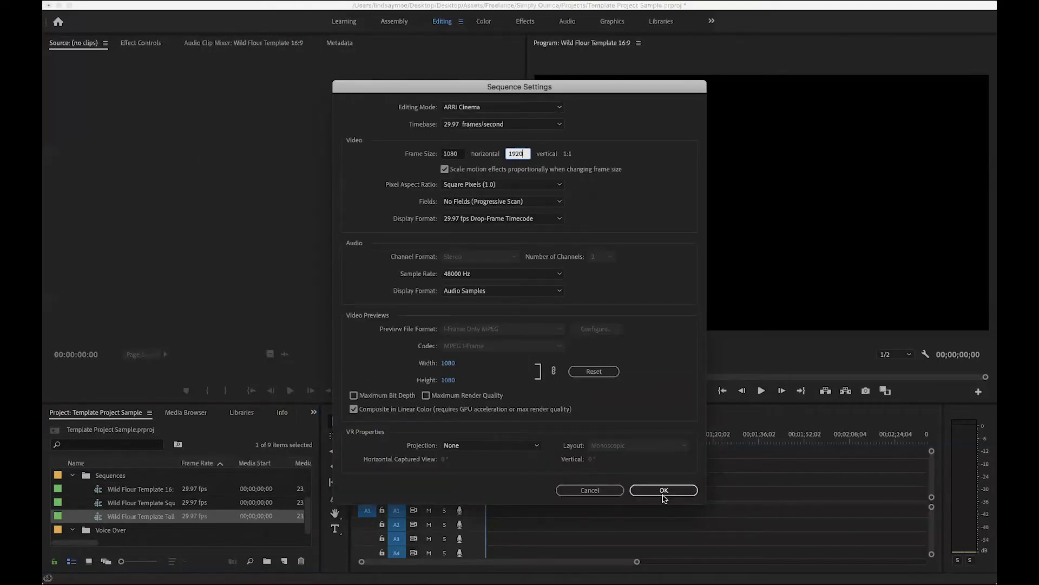
left_click(664, 494)
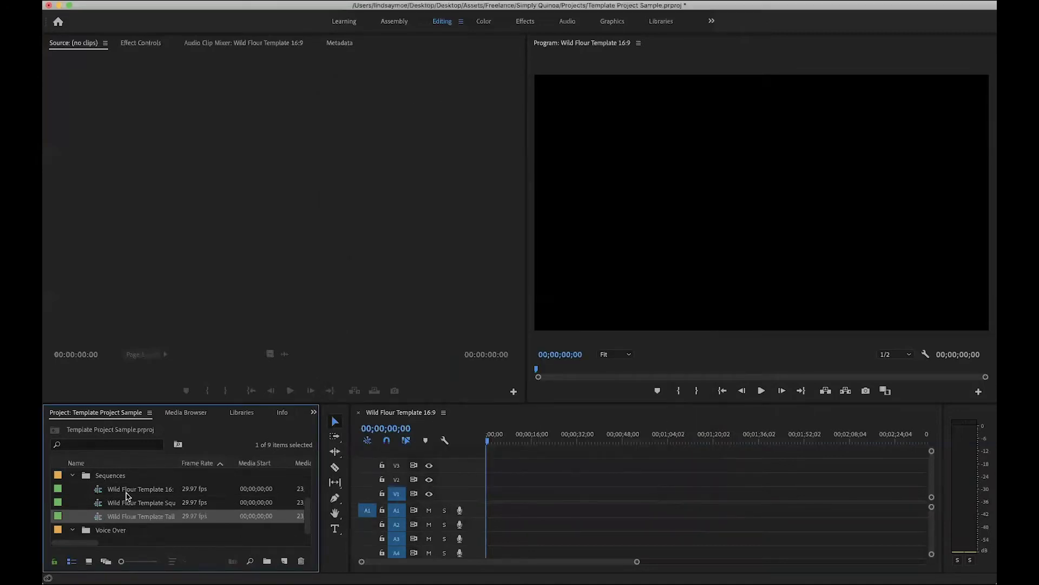
- Place color_logo.png on track V1 of the 16:9 timeline just past 00;02;00
left_click(99, 490)
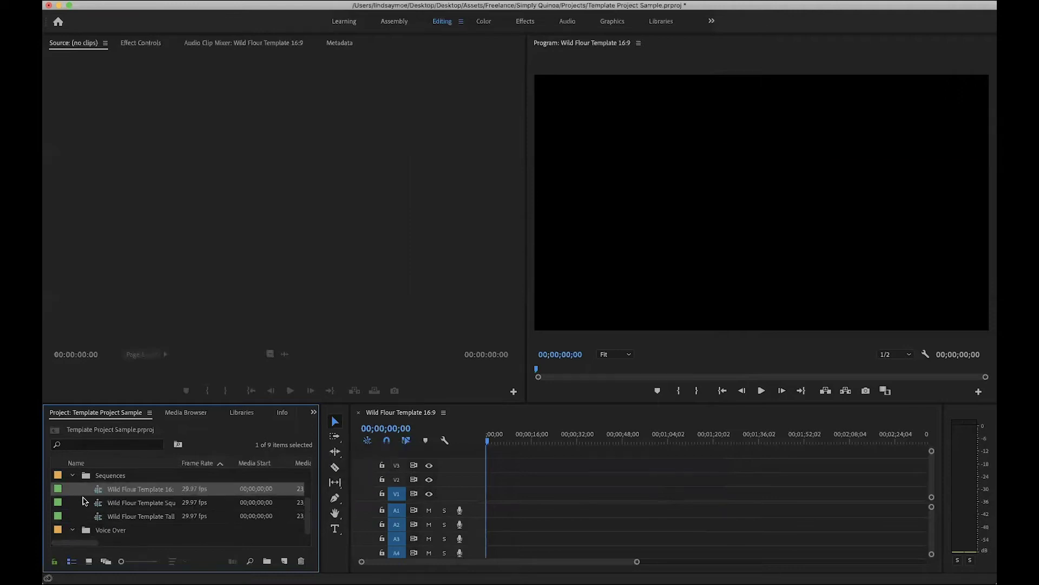
left_click(73, 476)
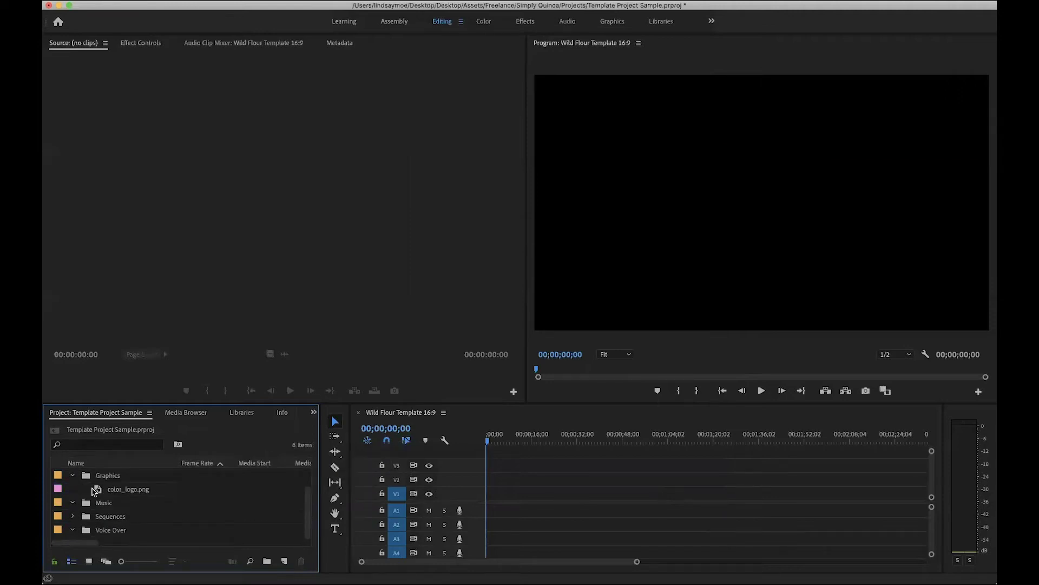
left_click_drag(87, 489, 831, 494)
left_click_drag(832, 444, 833, 440)
left_click(73, 475)
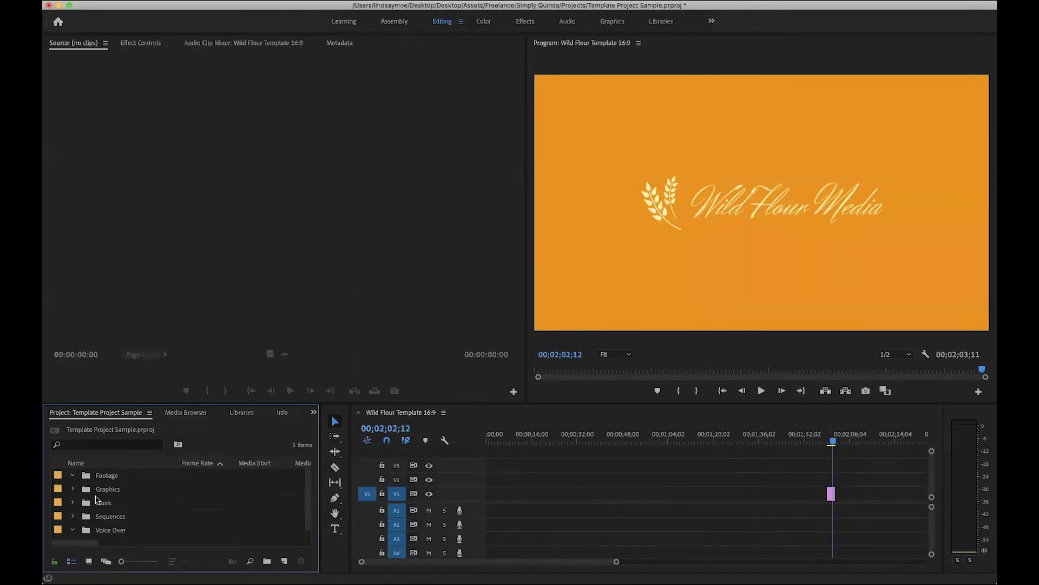
- Create a new bin named Titles and select it
left_click(267, 561)
type("Tit")
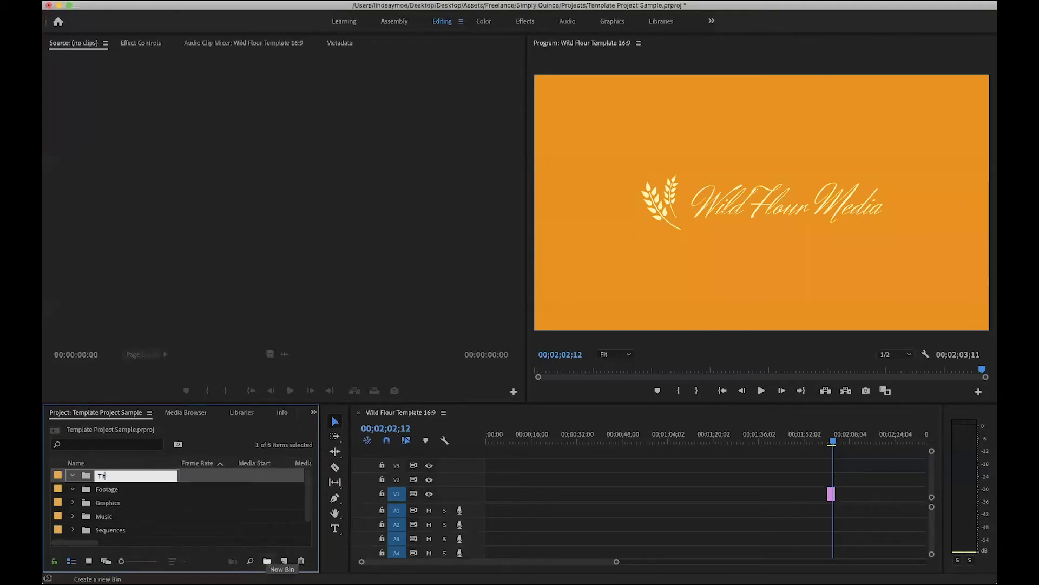
type("les")
key("Tab")
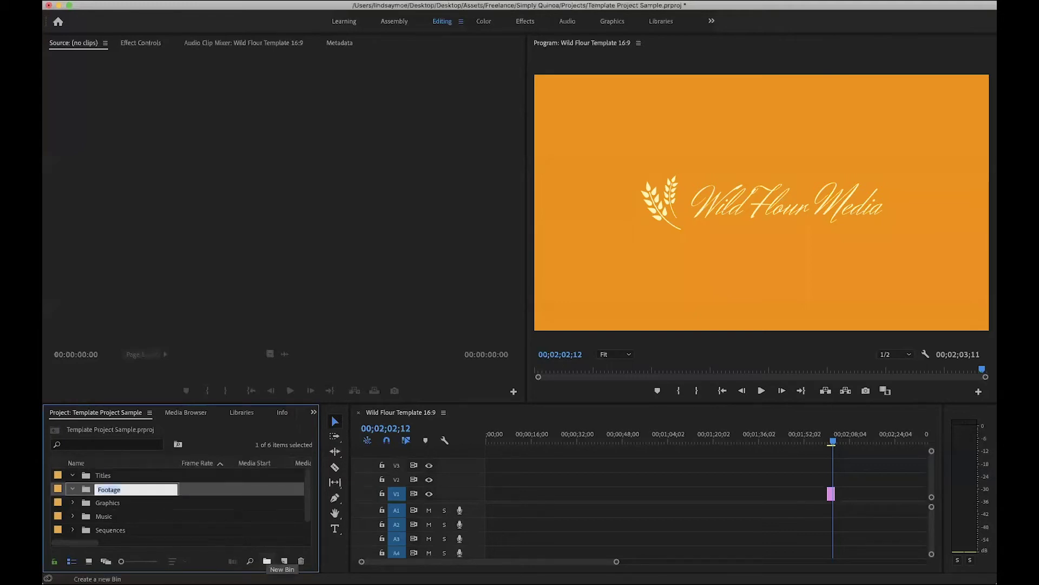
left_click(85, 477)
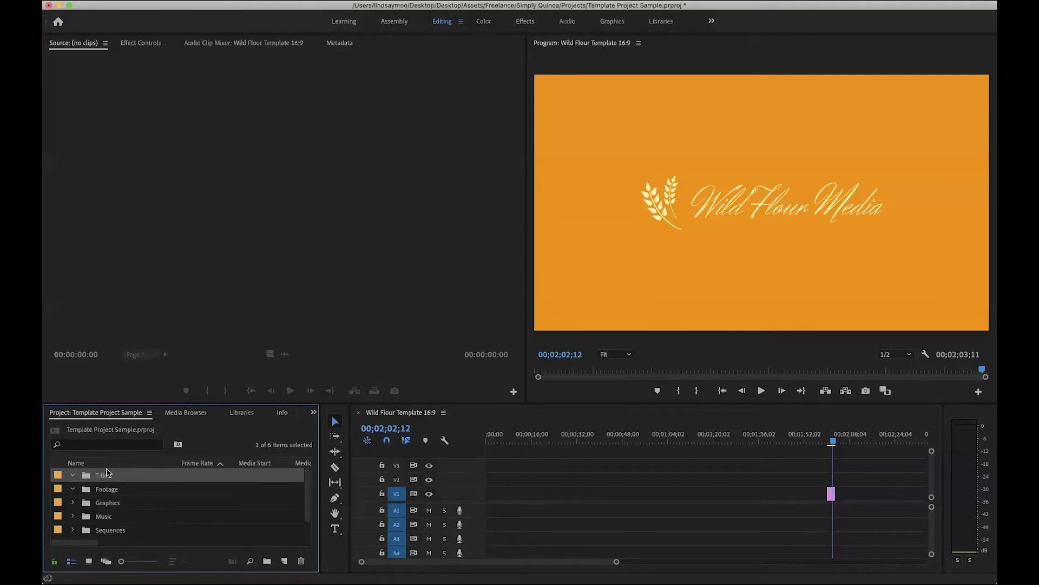
- Create a new legacy title named OLIVE OIL
left_click(136, 1)
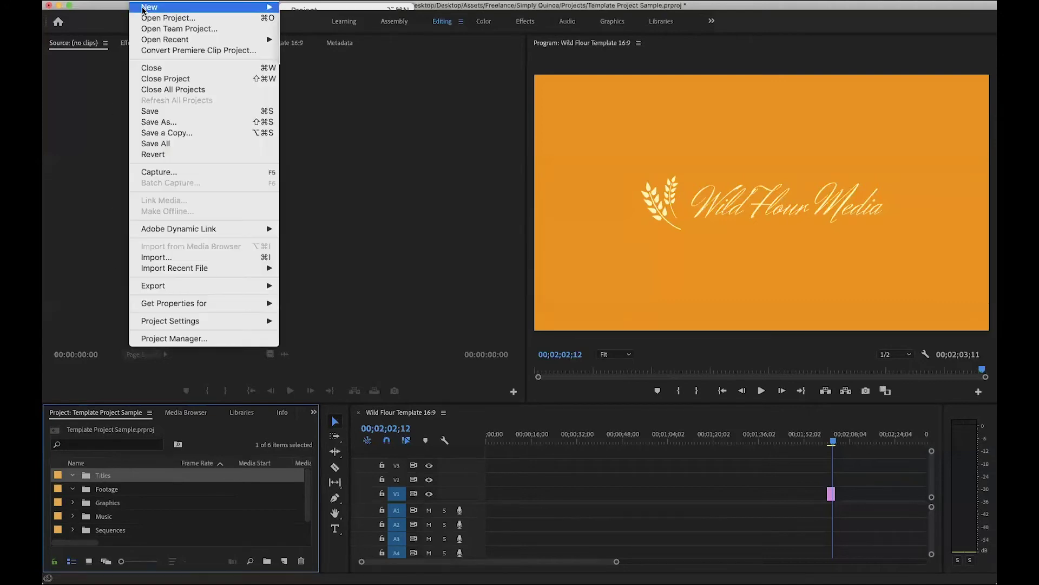
mouse_move(149, 6)
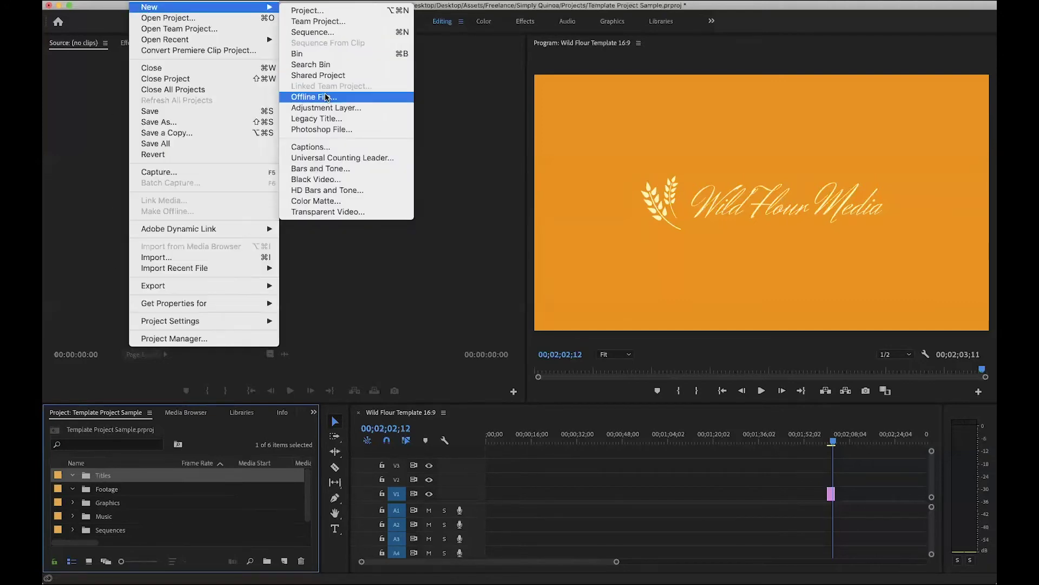
left_click(329, 119)
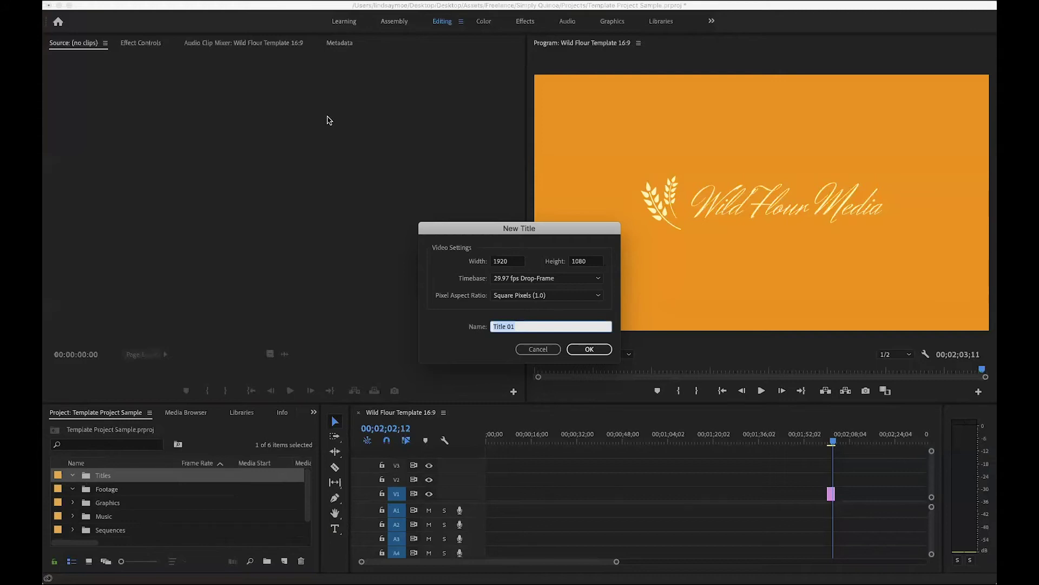
type("OLIVE OIL")
left_click(589, 349)
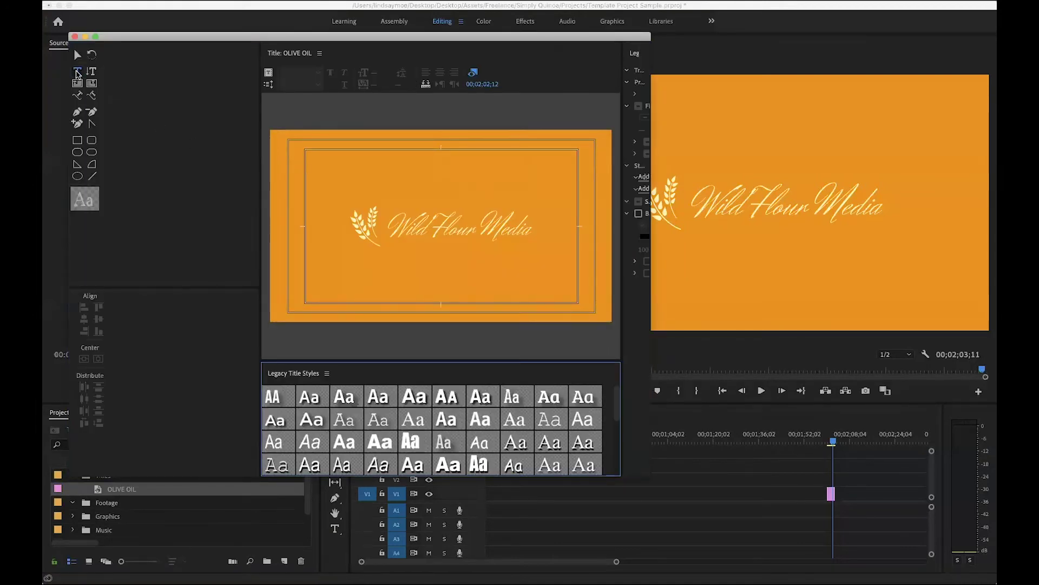
- Over a black frame, type OLIVE OIL on the title canvas and select it
left_click_drag(756, 443, 697, 442)
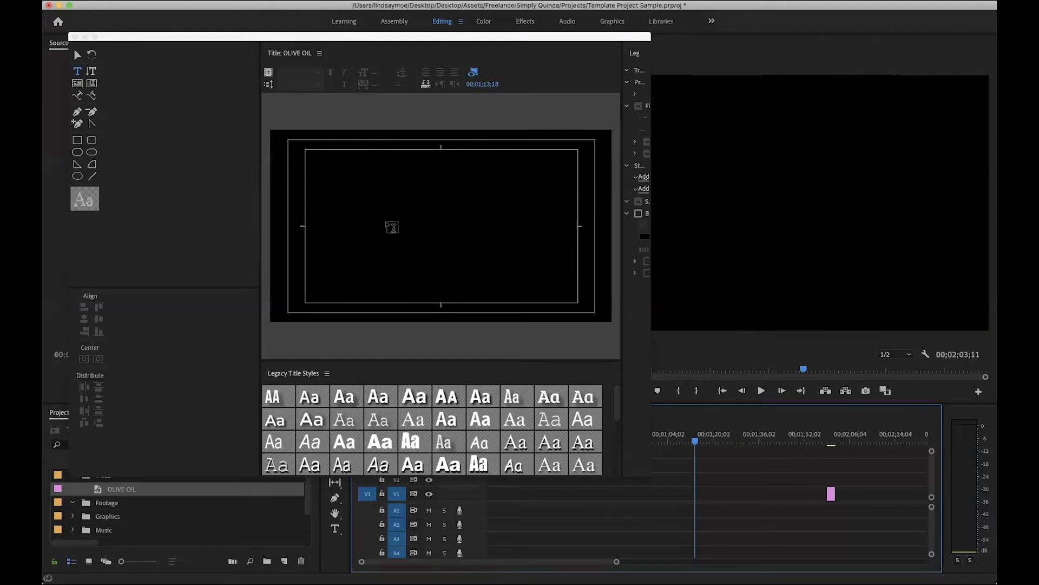
left_click(387, 222)
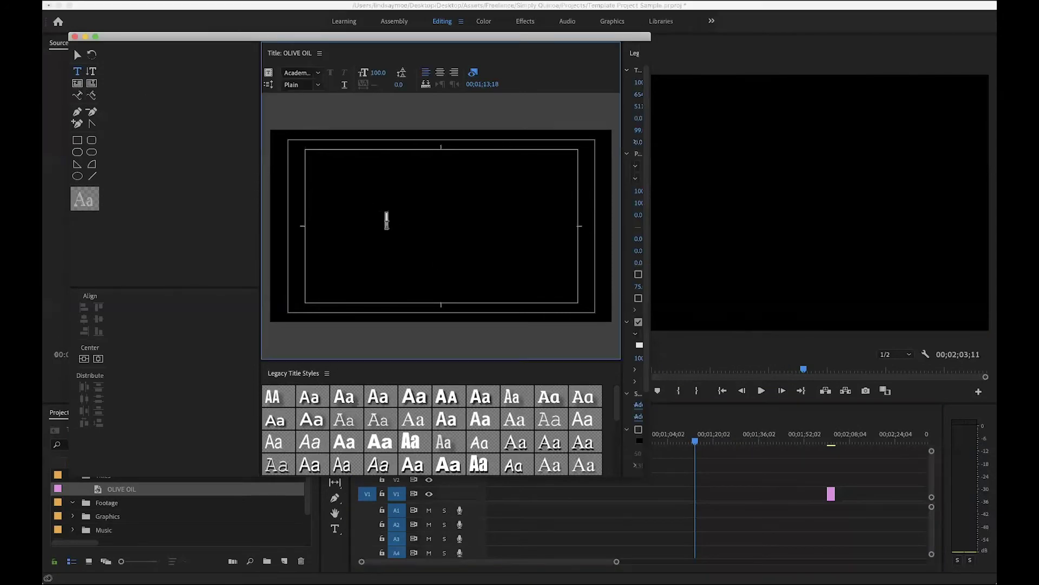
type("OLIVE OIL")
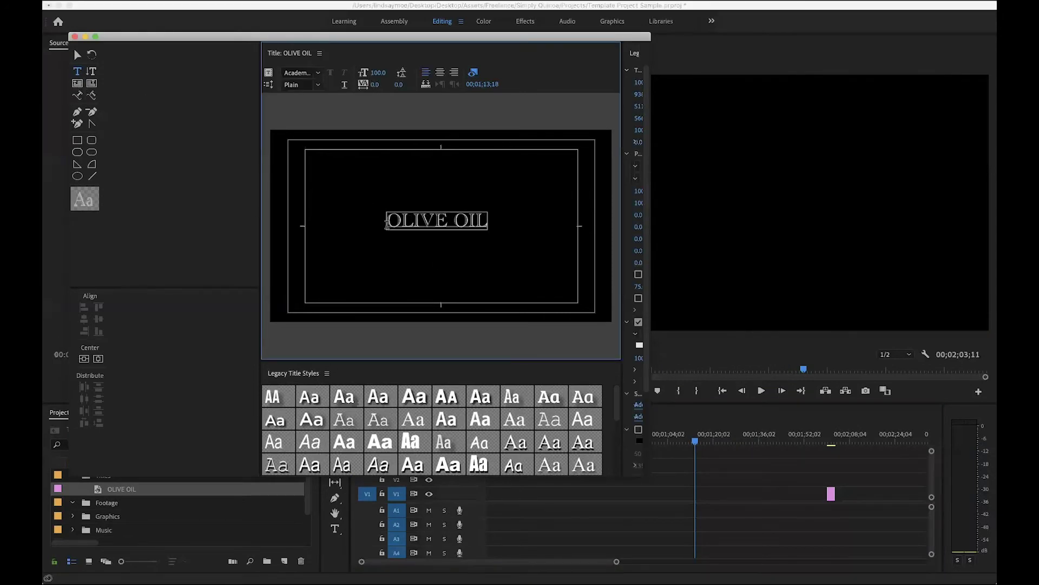
key("super+a")
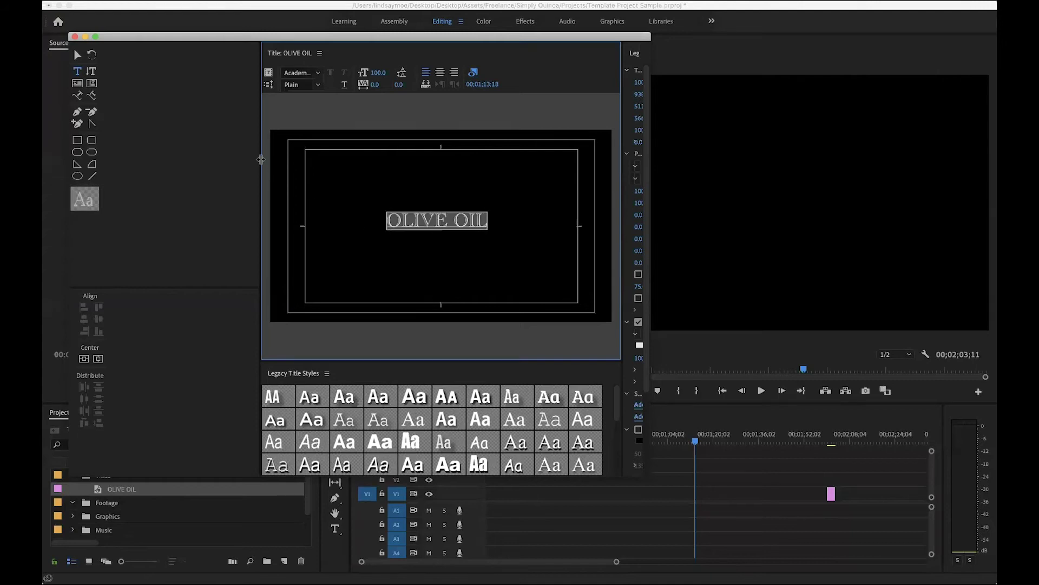
- Set the text to Andale Mono at size 150 and centre it vertically
left_click_drag(165, 159, 122, 159)
left_click_drag(620, 107, 483, 127)
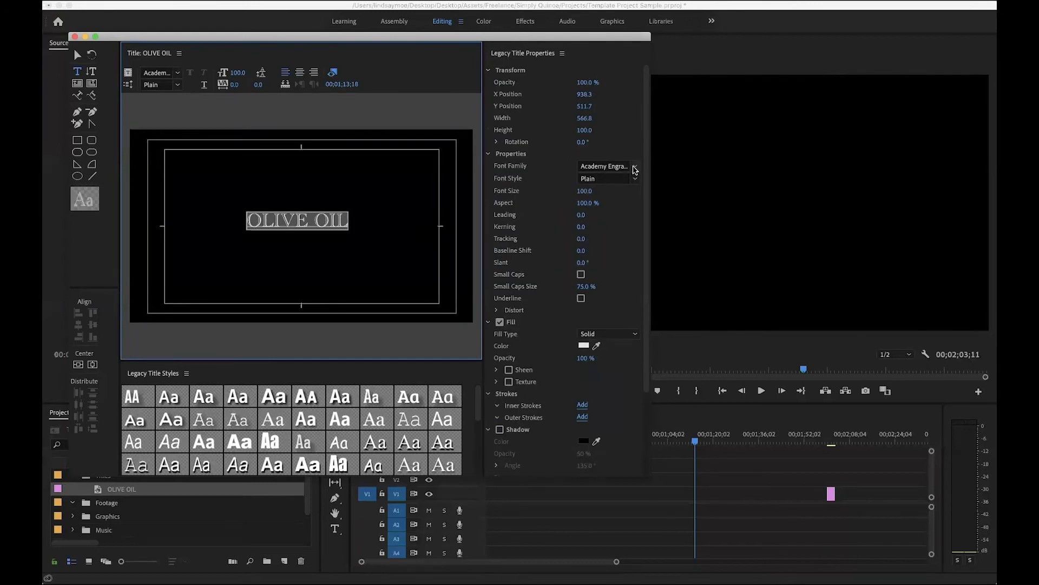
left_click(635, 167)
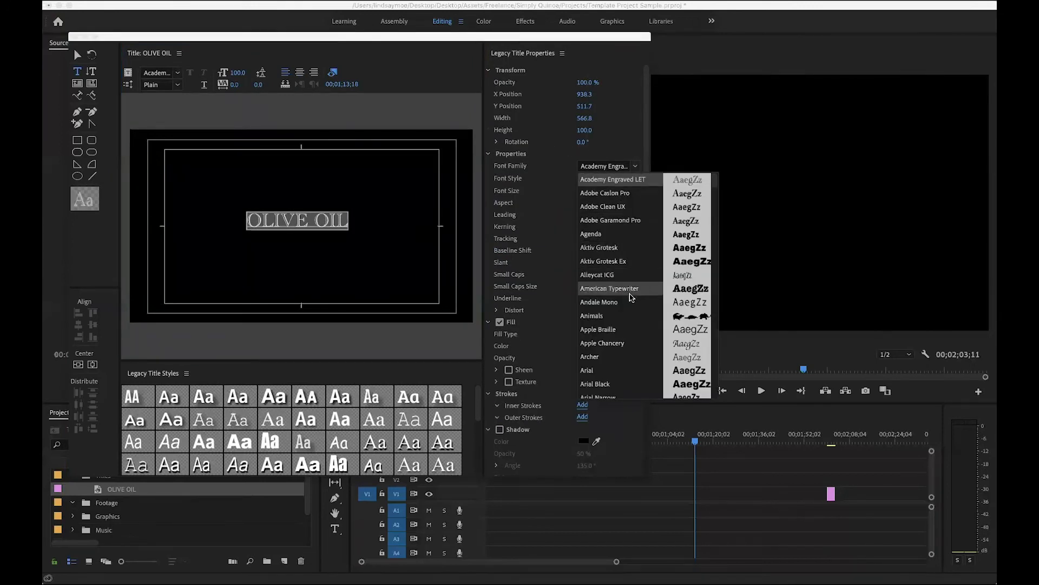
left_click(627, 302)
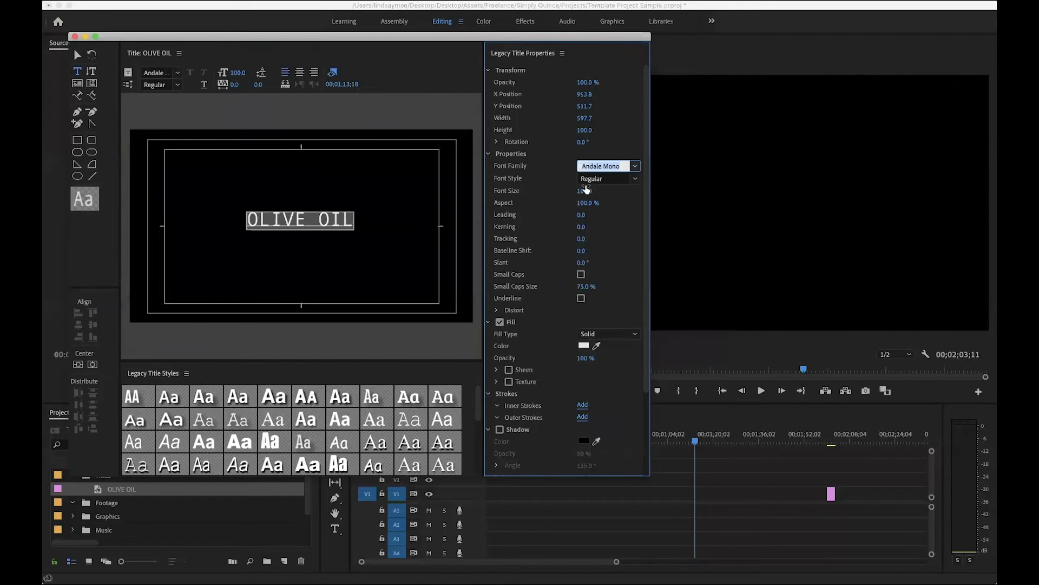
left_click(634, 180)
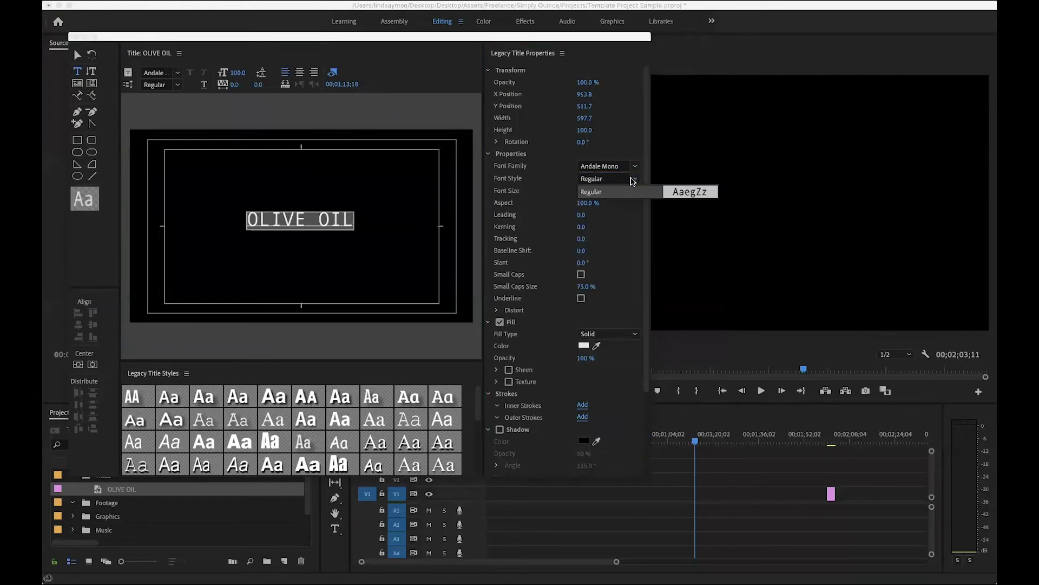
left_click(589, 186)
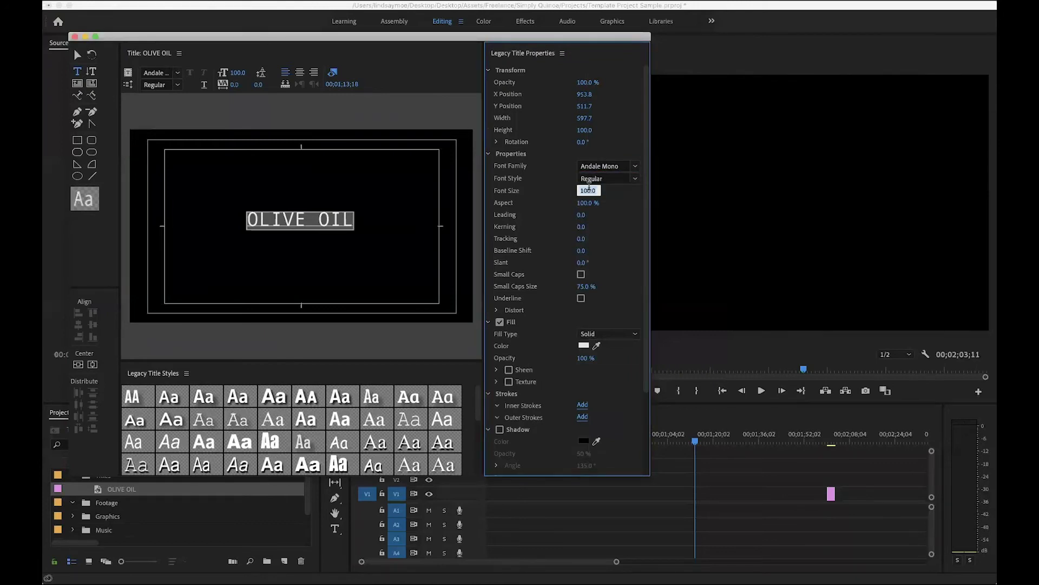
type("150")
key("Return")
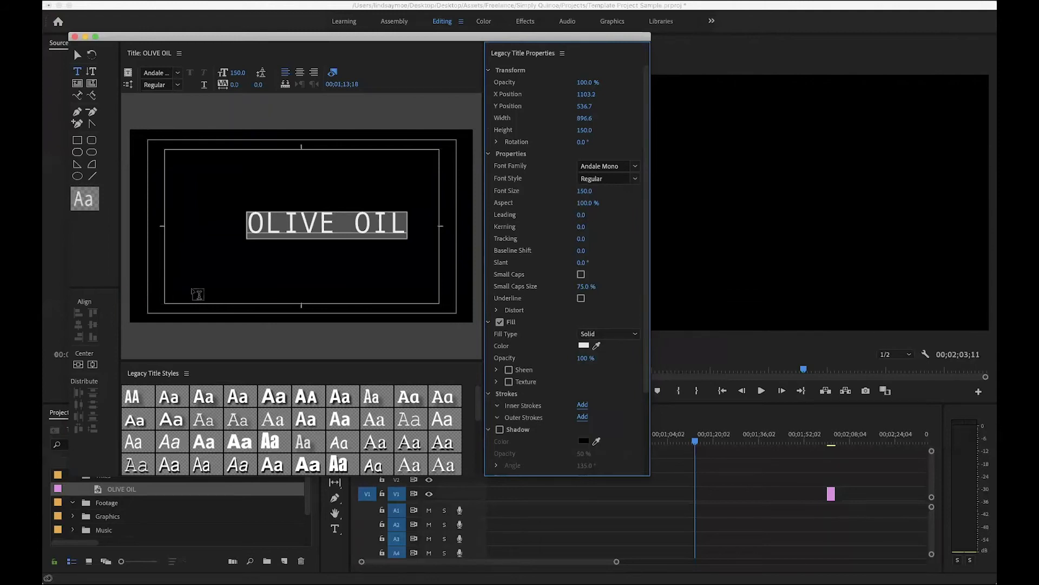
left_click(79, 365)
- Centre the OLIVE OIL text horizontally and vertically at X 961, Y 541
left_click(93, 365)
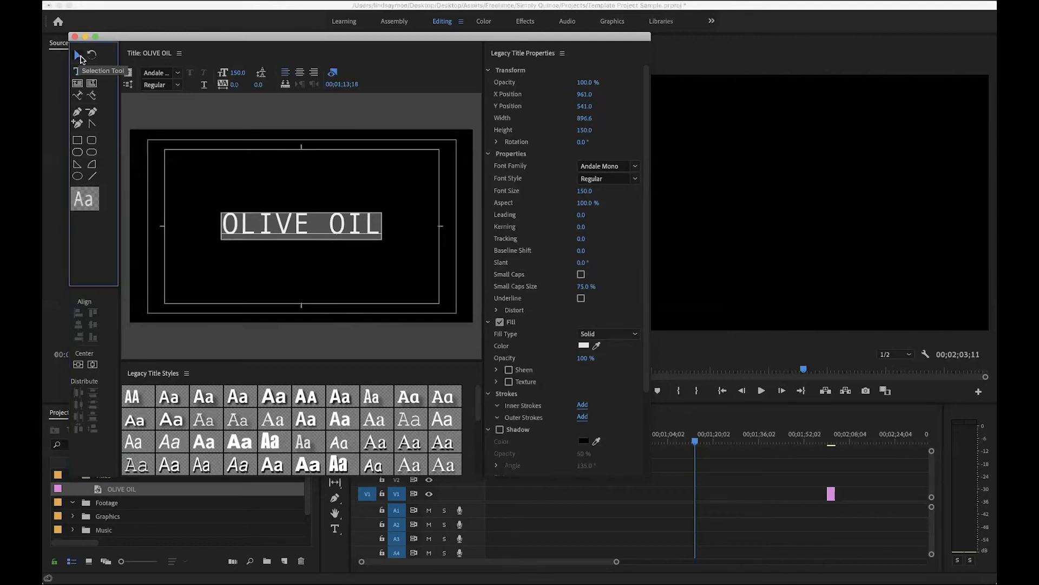
left_click(77, 55)
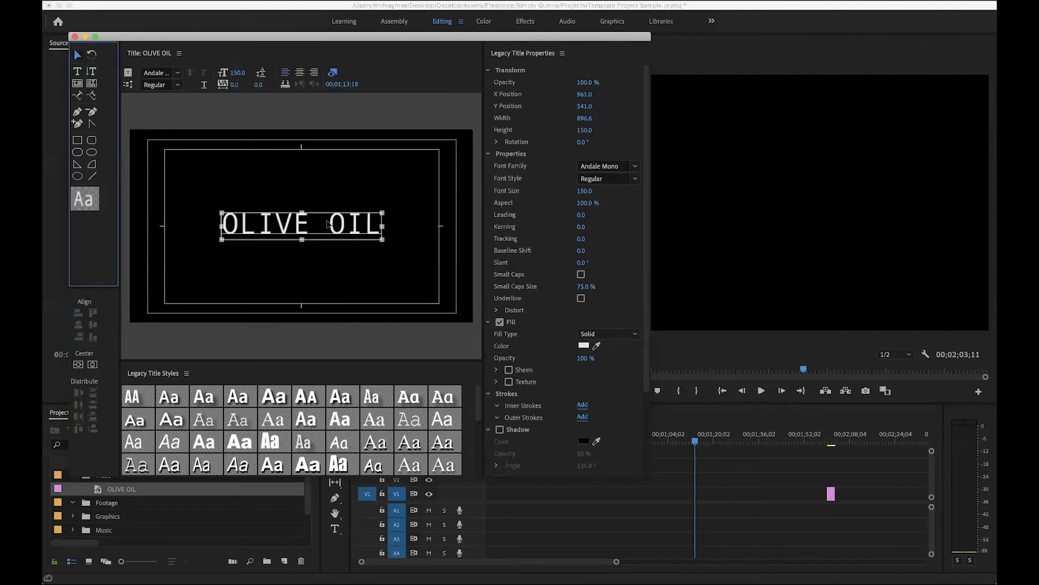
left_click_drag(329, 224, 330, 293)
left_click(92, 363)
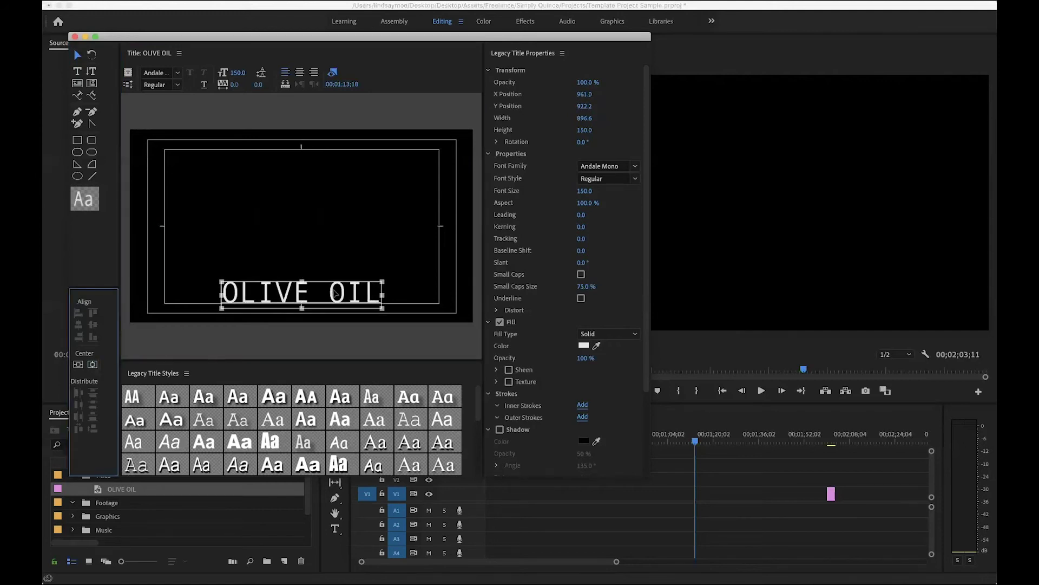
left_click_drag(330, 294, 299, 267)
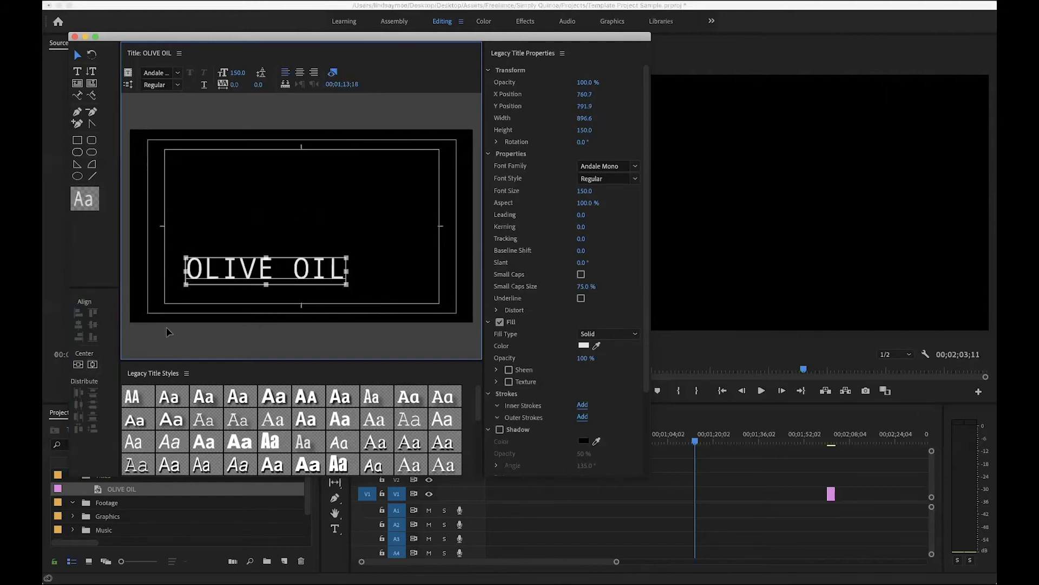
left_click(79, 365)
left_click(92, 364)
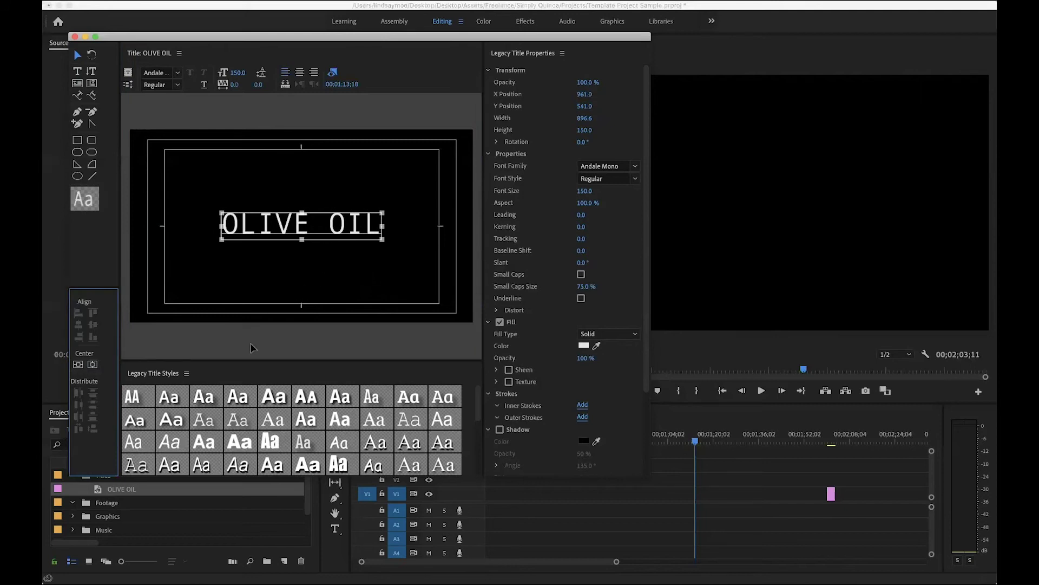
- Save the text's look as the WILD FLOUR SAMPLE title style and close the titler
left_click(187, 374)
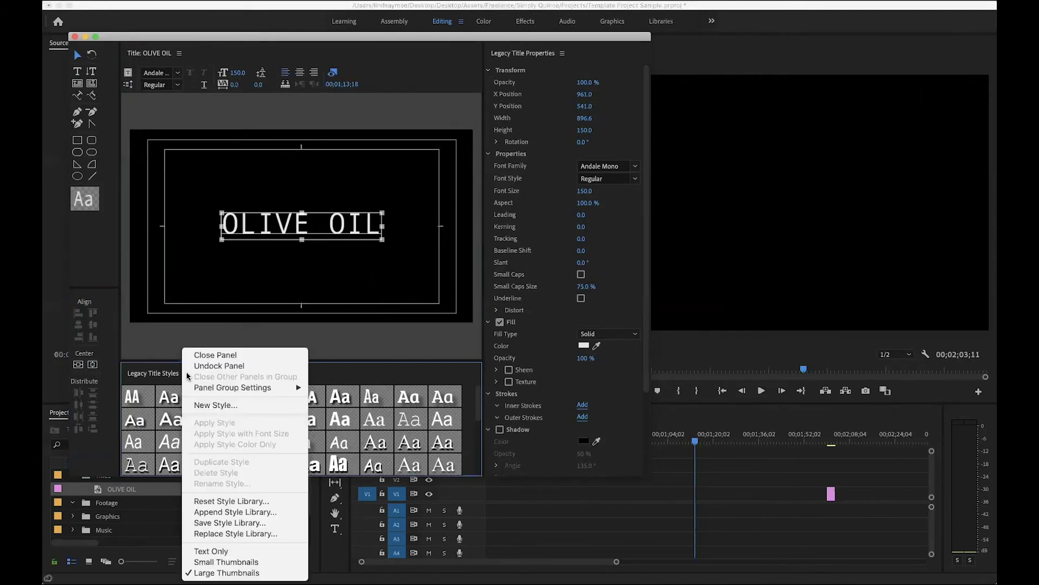
left_click(211, 406)
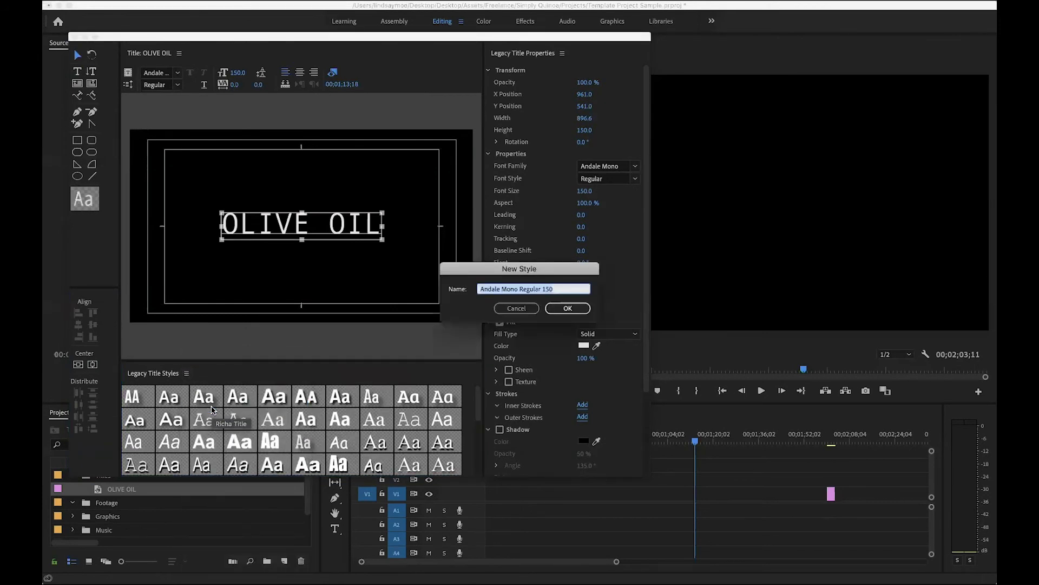
type("WILD FLOUR SAMPLE")
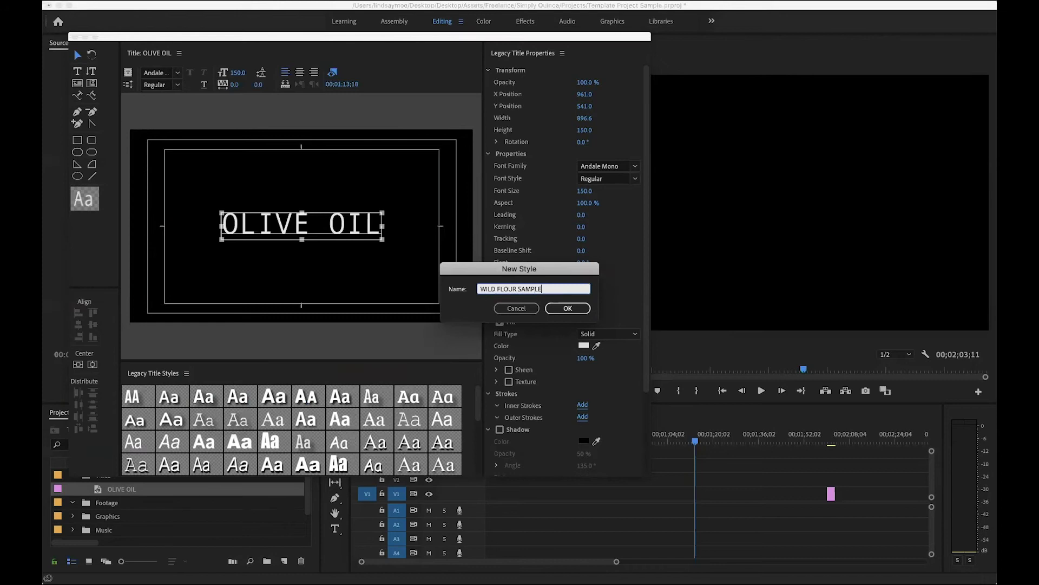
left_click(582, 308)
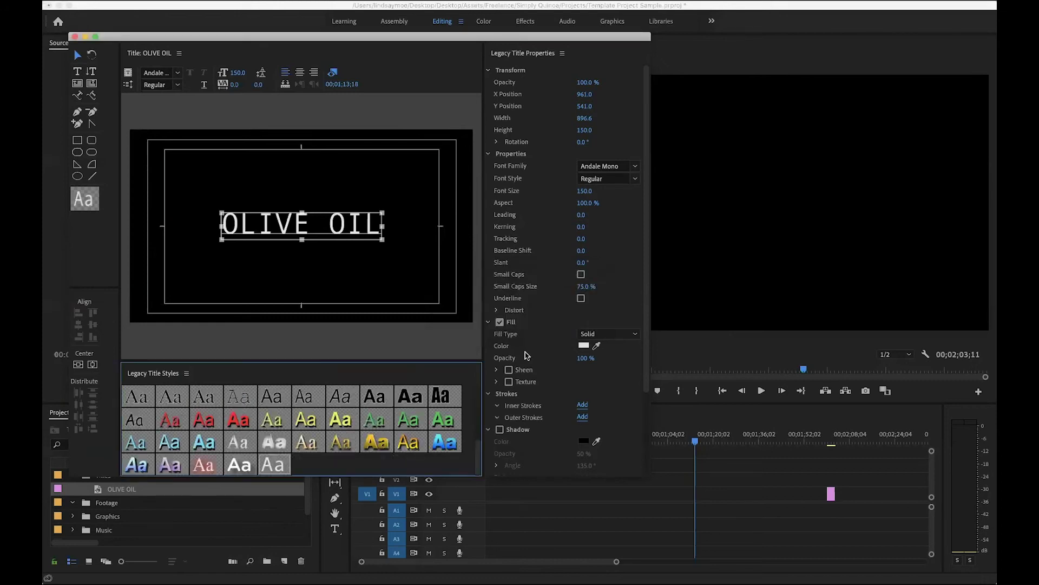
scroll(216, 428, "up", 10)
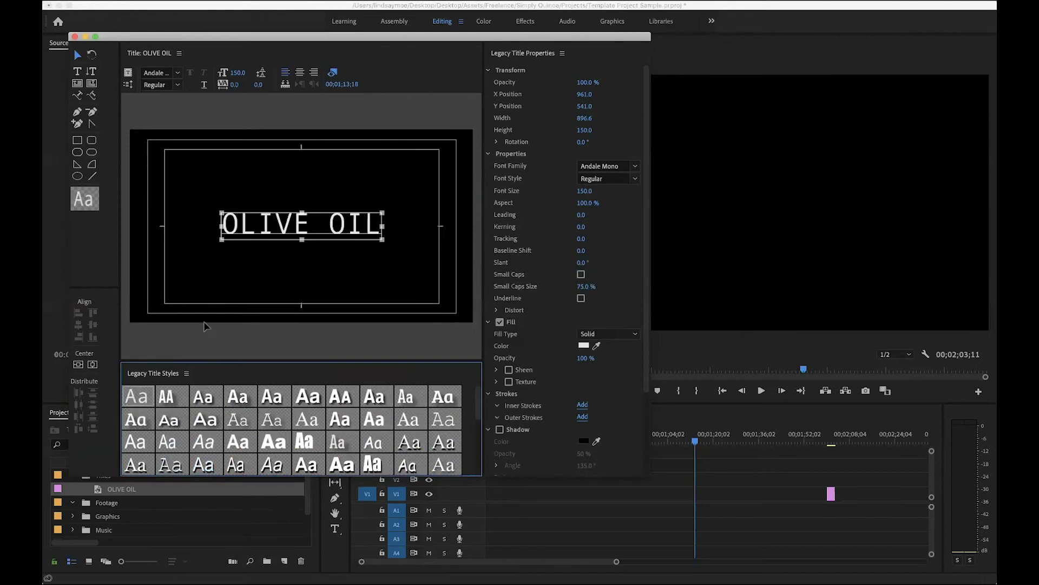
left_click(74, 36)
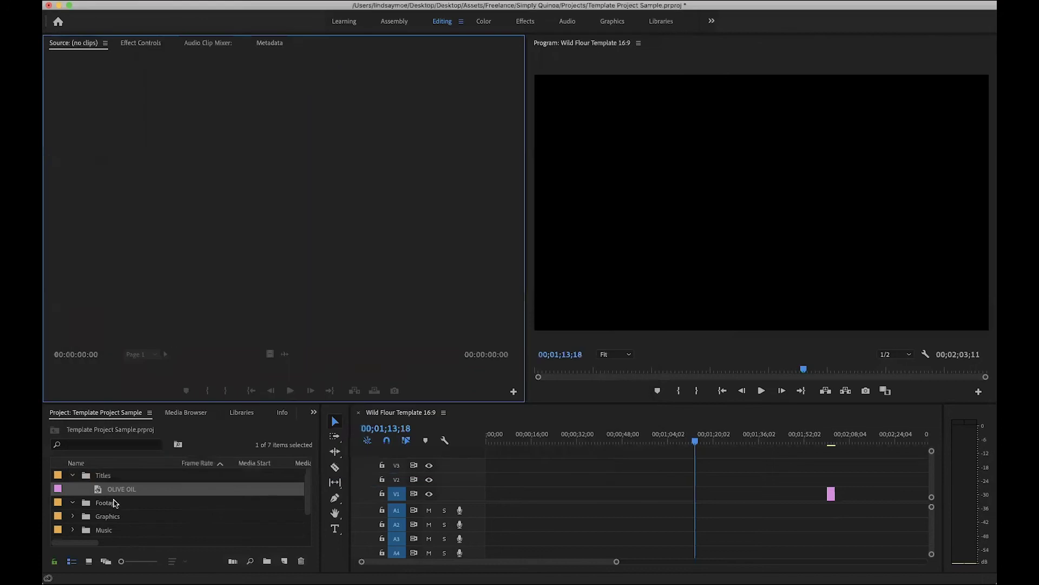
- Drop the OLIVE OIL title onto track V2, then delete it from the timeline
left_click_drag(101, 491, 578, 480)
mouse_move(578, 443)
left_mouse_down()
mouse_move(596, 444)
mouse_move(587, 451)
left_mouse_up()
left_click(579, 479)
key("Delete")
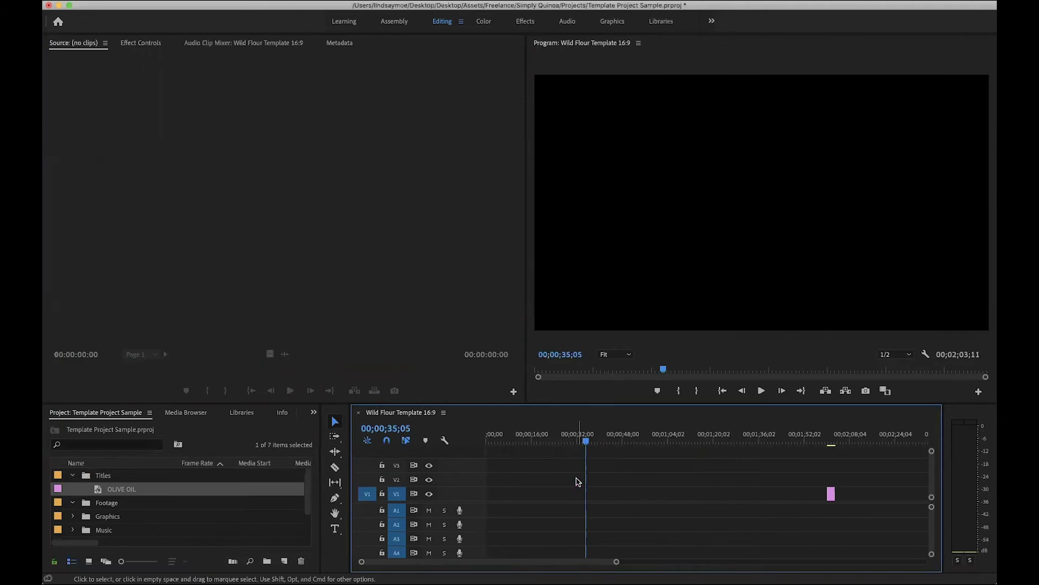
- Create a new legacy title named BLACK BEANS in the Titles bin, copying its name
left_click(85, 476)
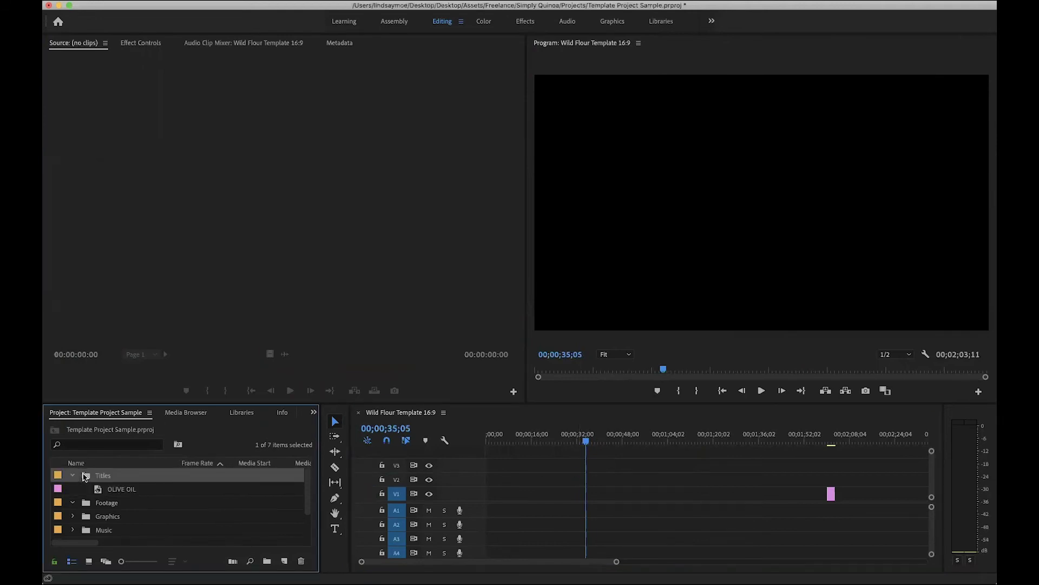
left_click(142, 1)
mouse_move(217, 7)
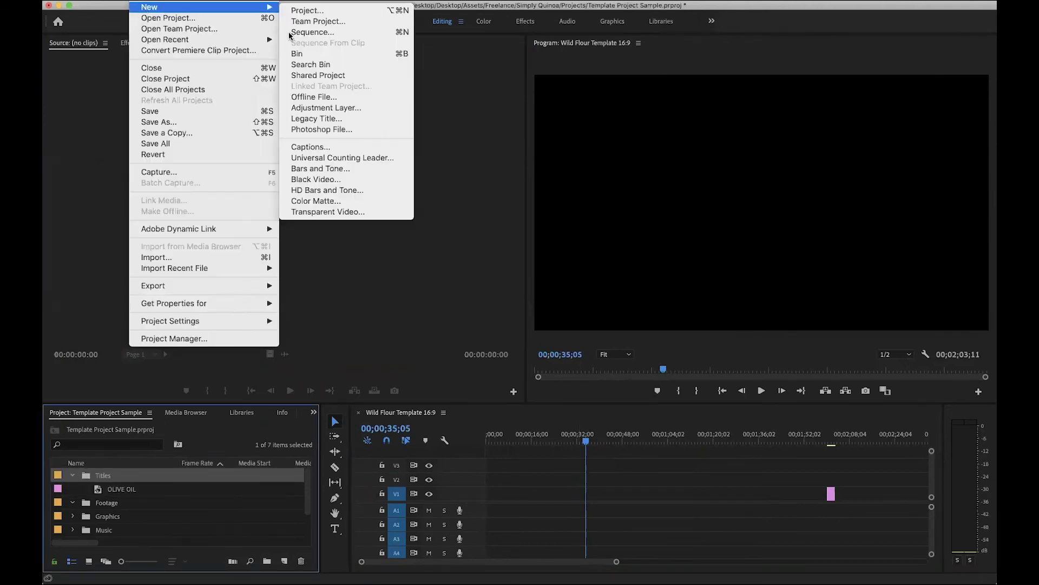
left_click(339, 119)
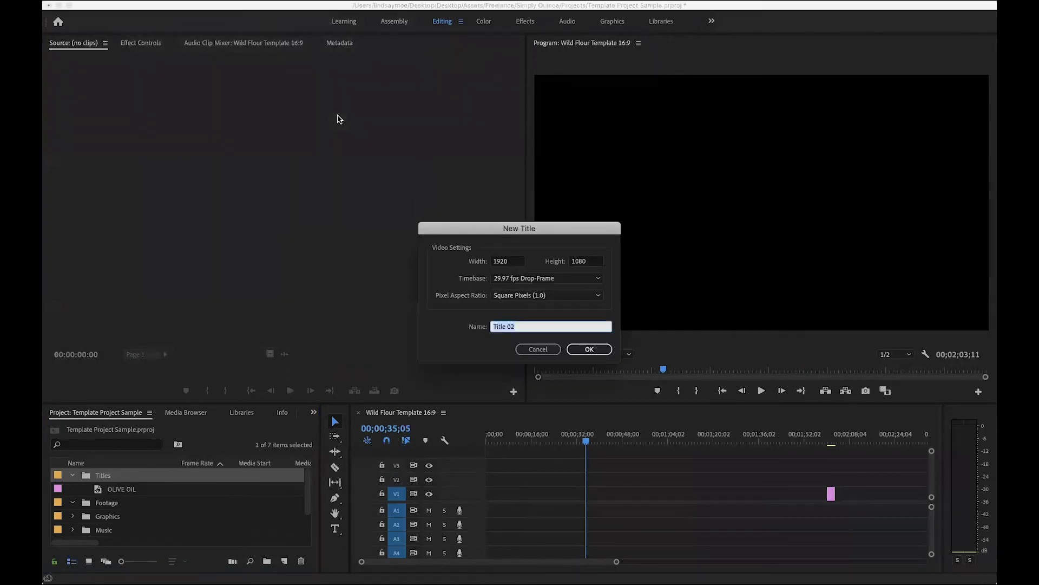
type("BLACK BEANS")
key("super+a")
key("super+c")
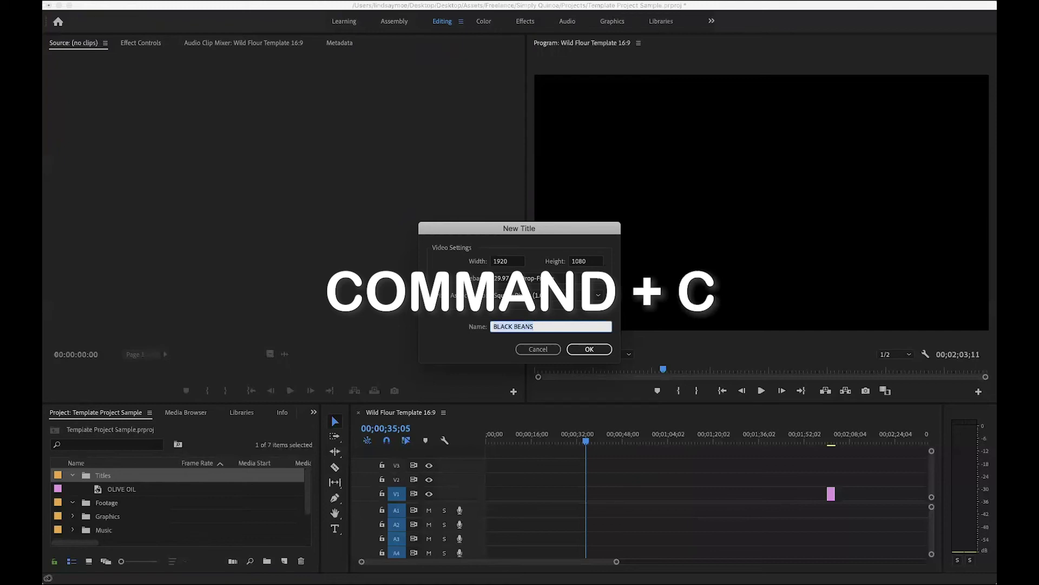
left_click(603, 350)
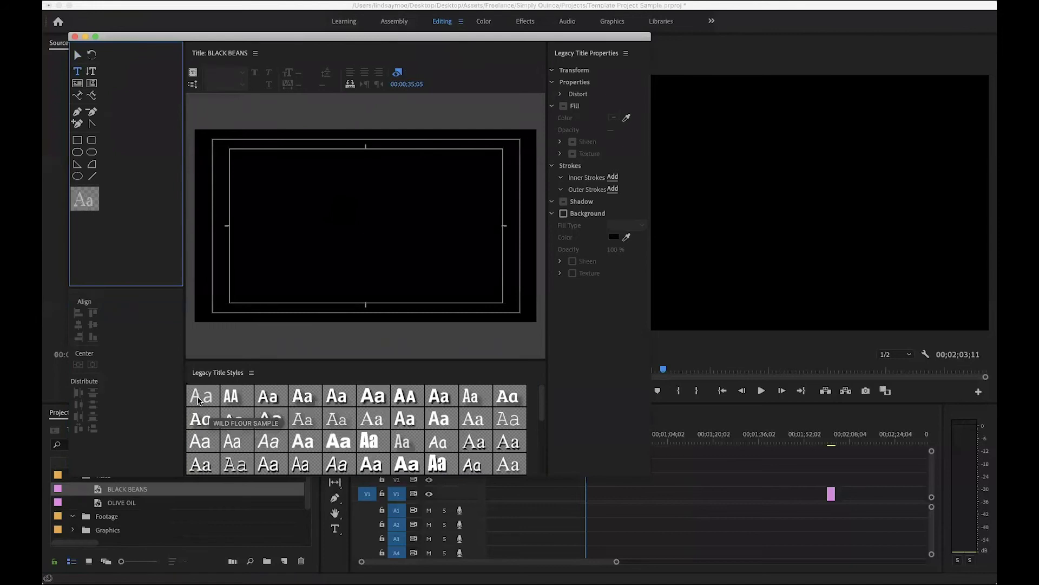
- Paste BLACK BEANS as WILD FLOUR SAMPLE-styled text, centre it both ways, and close the titler
left_click(199, 400)
left_click(326, 219)
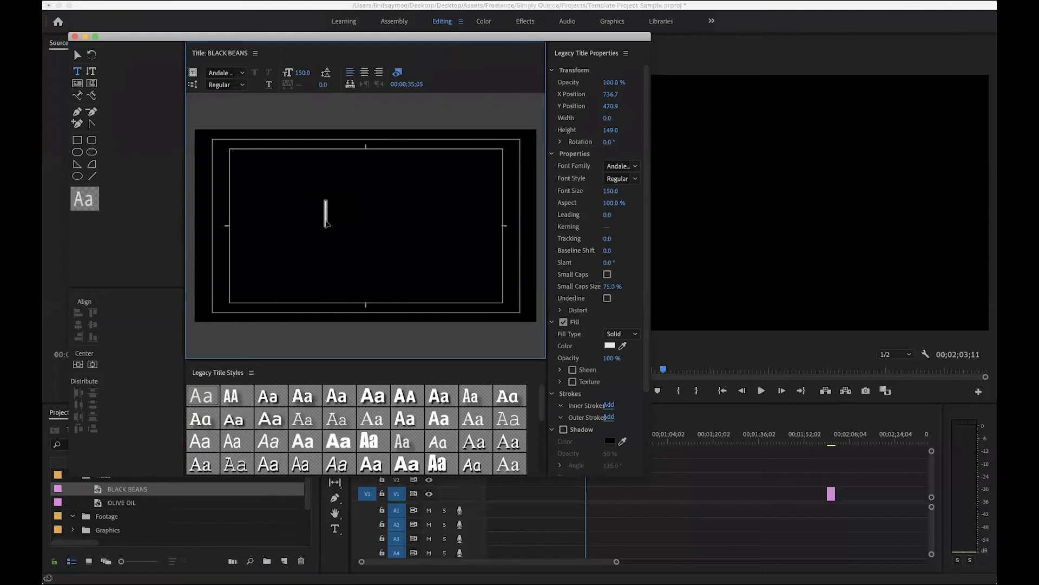
key("super+v")
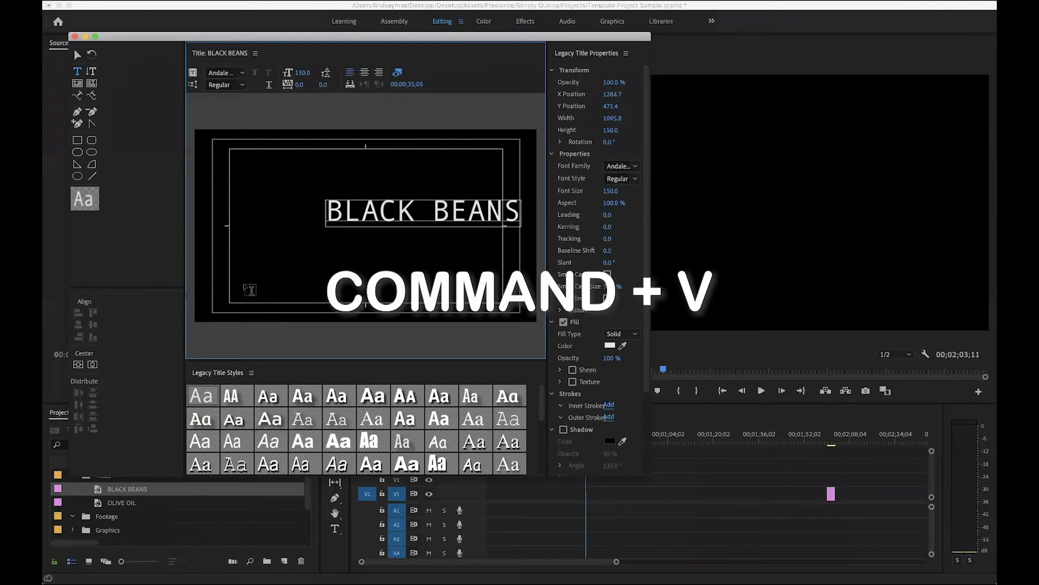
left_click(93, 364)
left_click(78, 364)
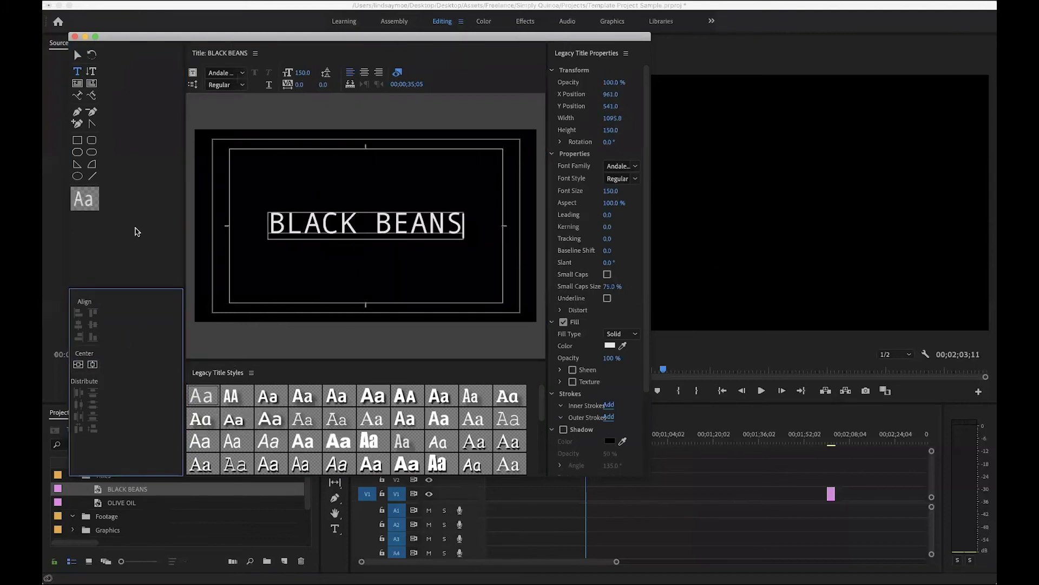
left_click(74, 37)
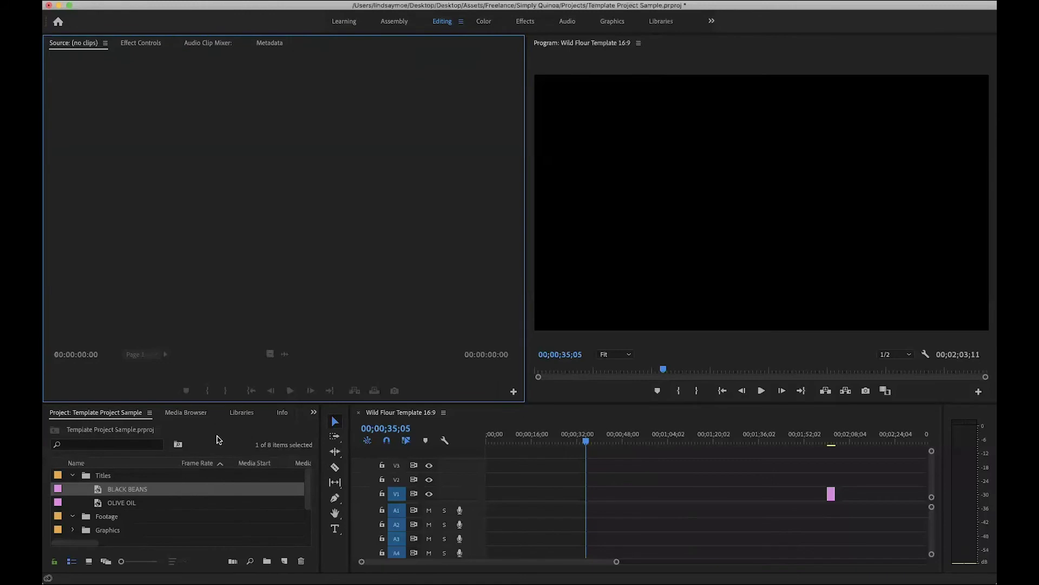
- Collapse the Titles bin in the Project panel
left_click(70, 476)
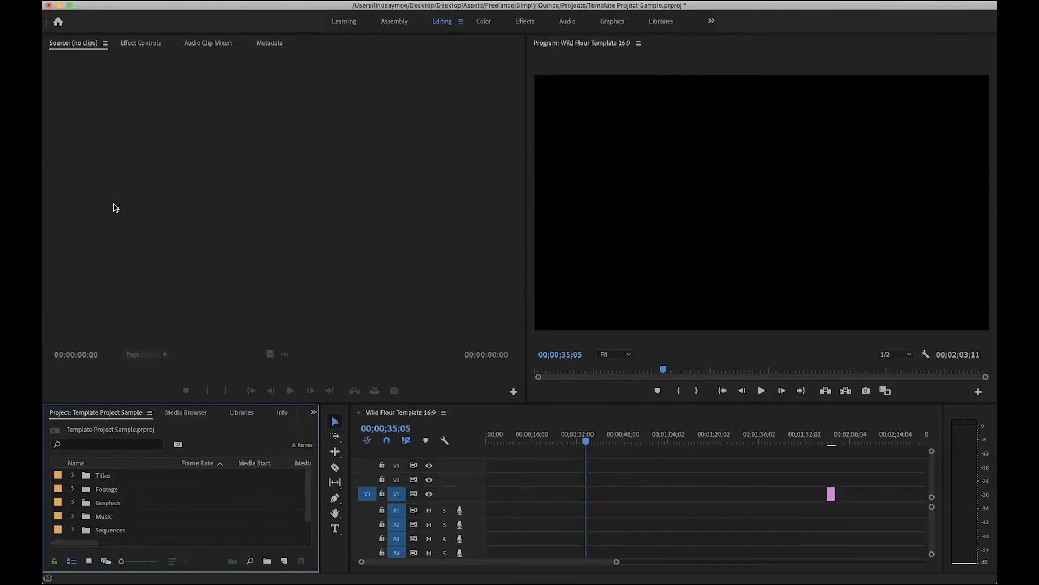
left_click(139, 0)
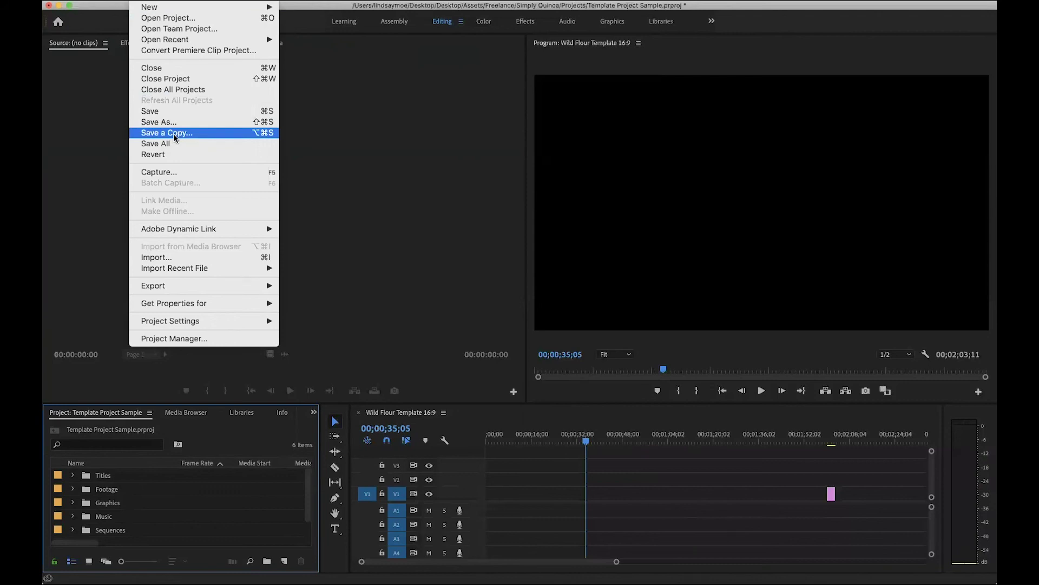
left_click(106, 480)
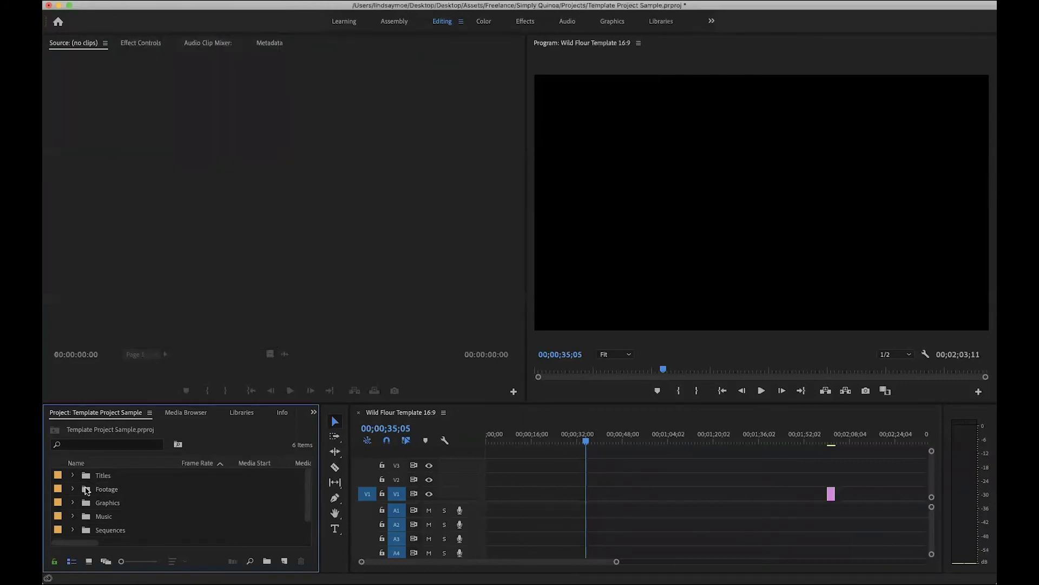
- Select the Footage bin and start saving the project with Save As
left_click(87, 489)
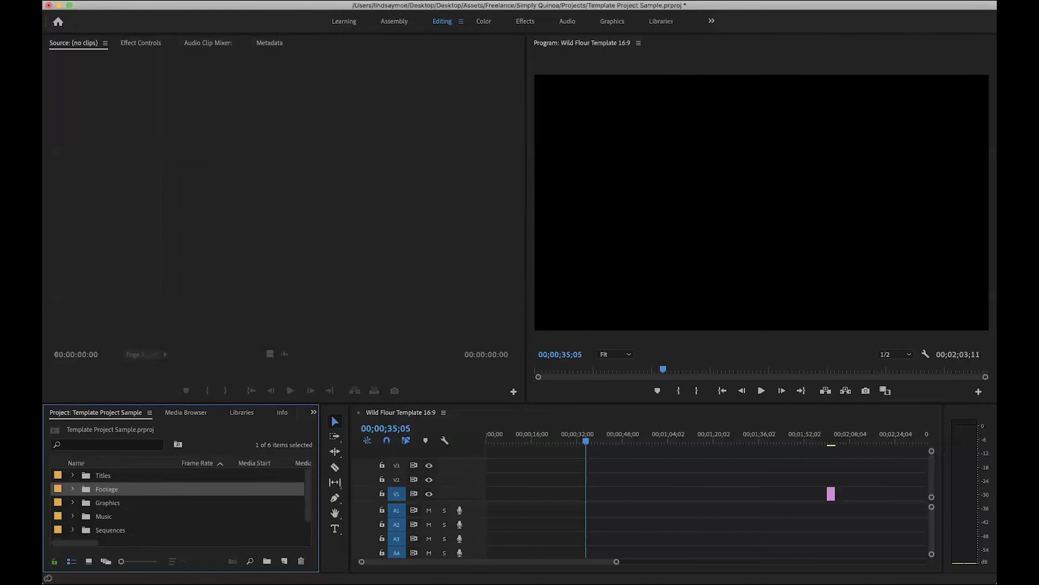
left_click(140, 1)
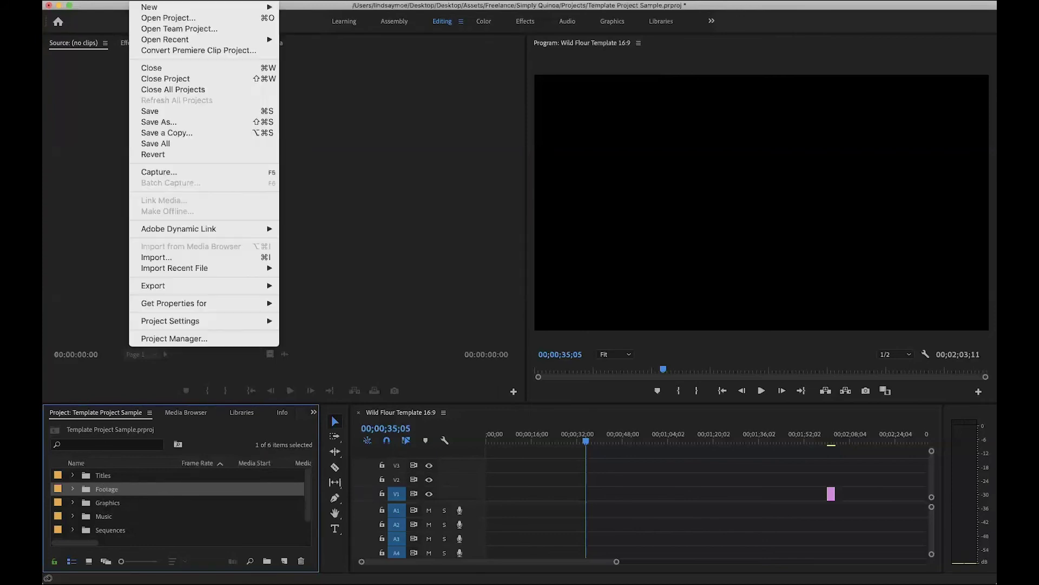
left_click(155, 122)
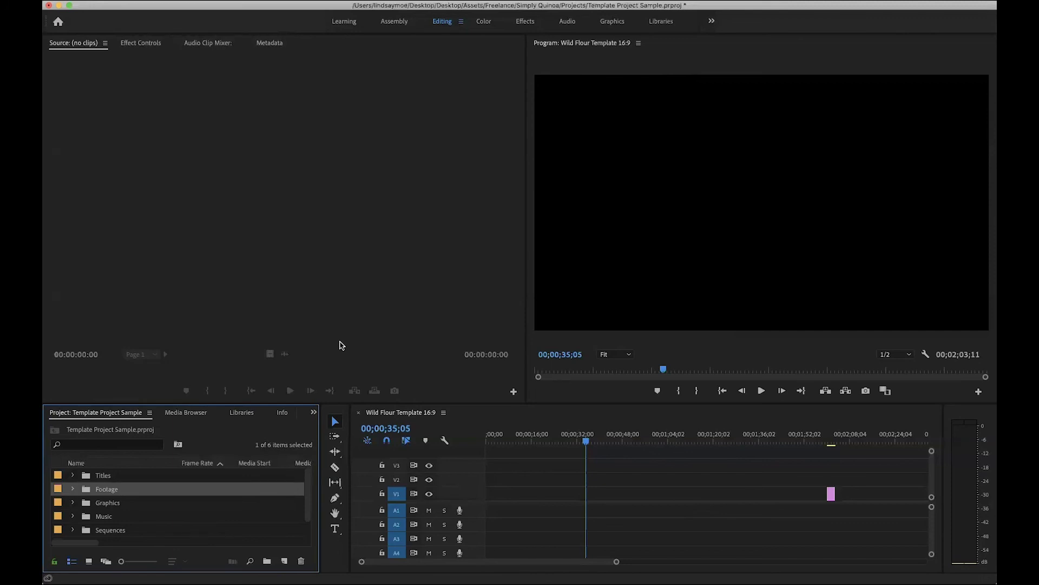
- Copy the 16:9 sequence's clips into the Wild Flour Template Square sequence
left_click(73, 530)
scroll(139, 526, "down", 2)
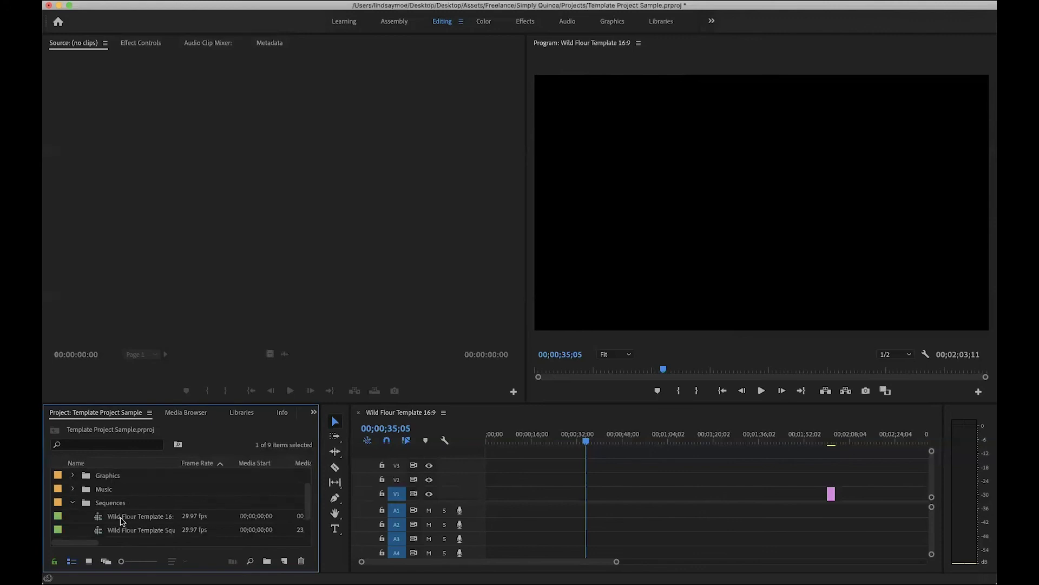
left_click(100, 518)
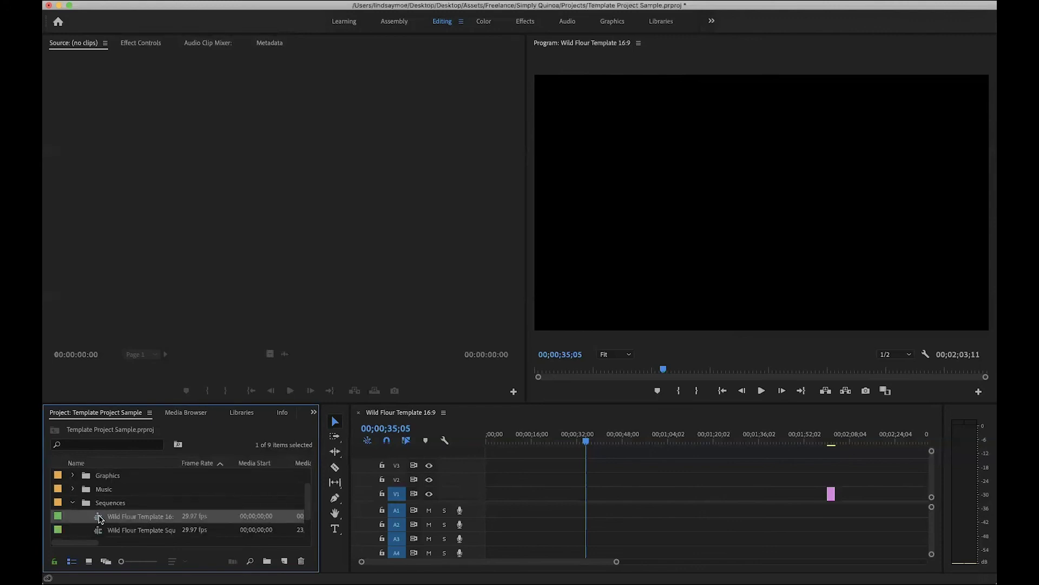
left_click_drag(499, 474, 811, 535)
key("super+c")
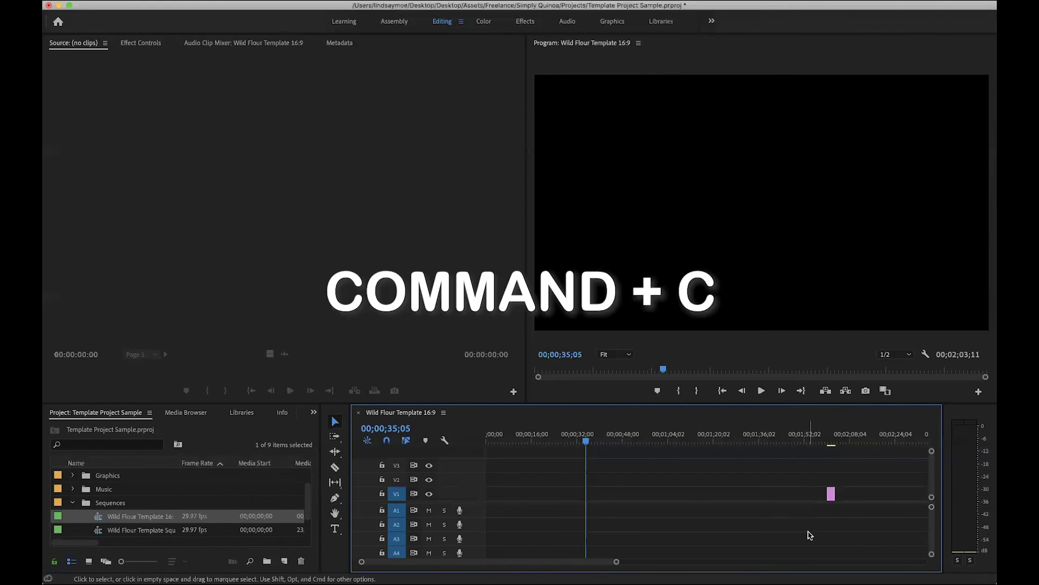
left_click(103, 531)
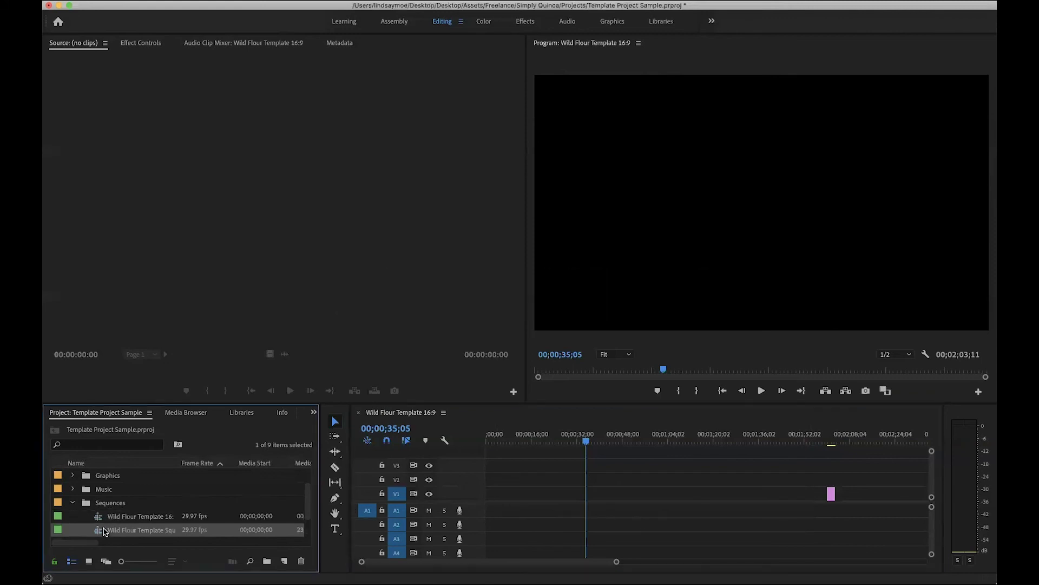
double_click(99, 529)
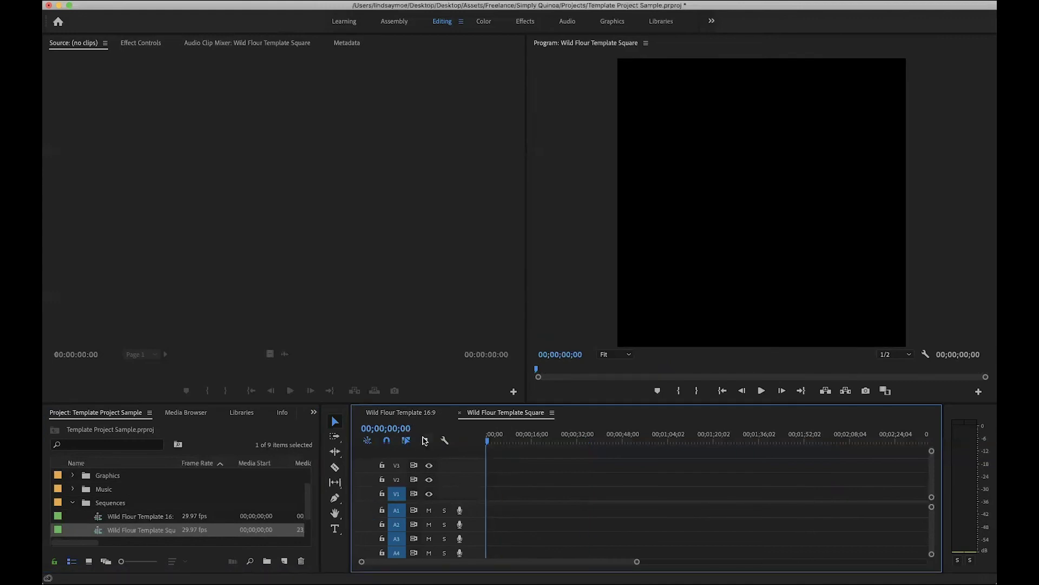
key("super+v")
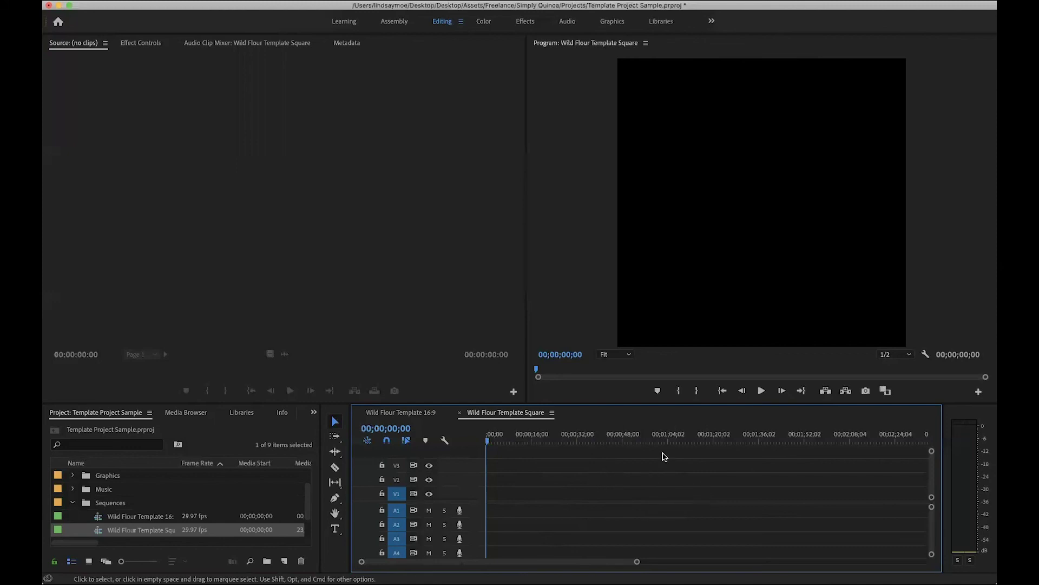
- Scrub the Square sequence, then show the logo end card in the 16:9 sequence
left_click_drag(700, 439, 731, 441)
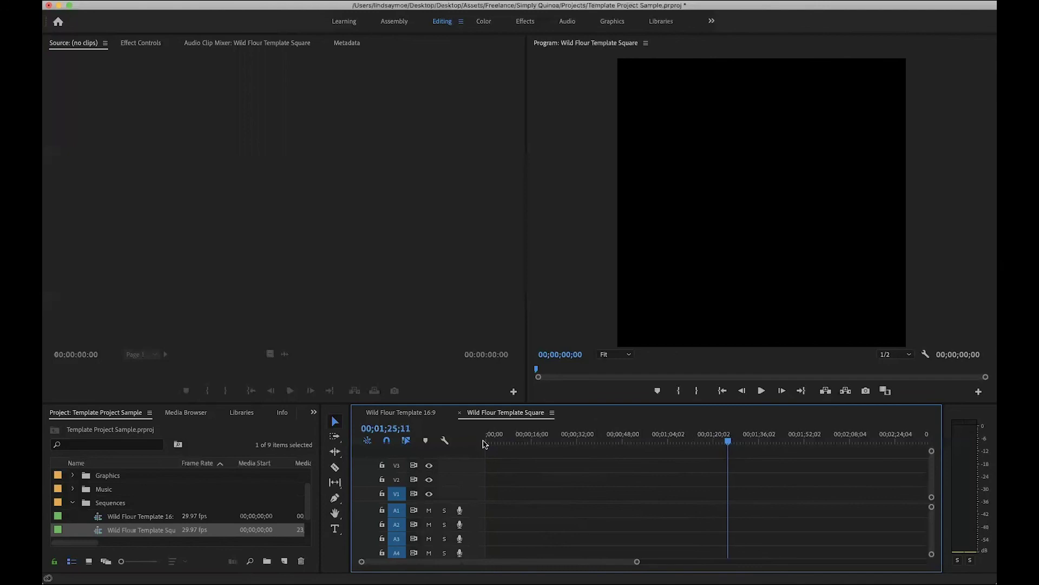
left_click(412, 413)
left_click_drag(834, 436, 837, 436)
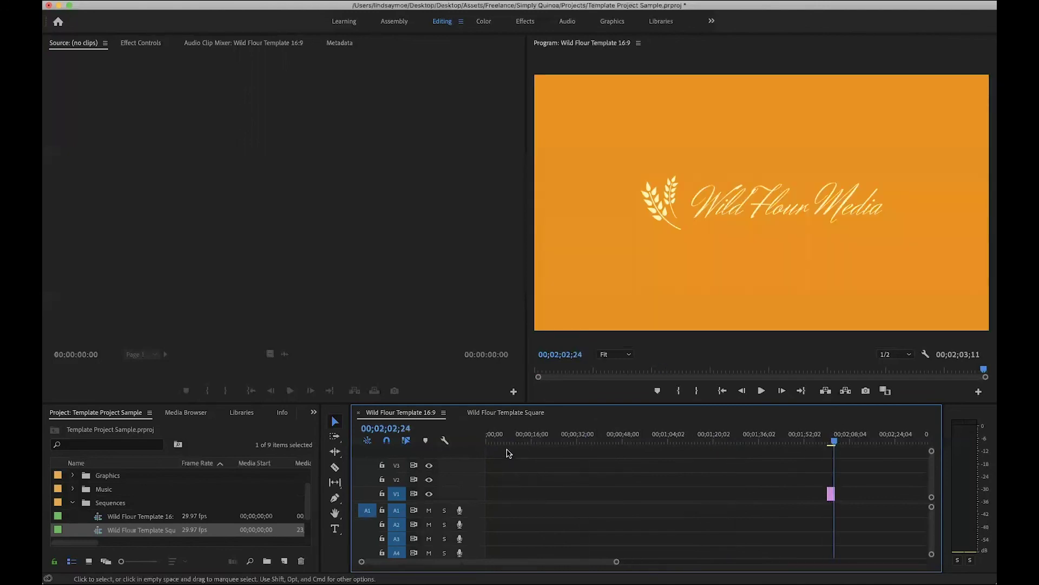